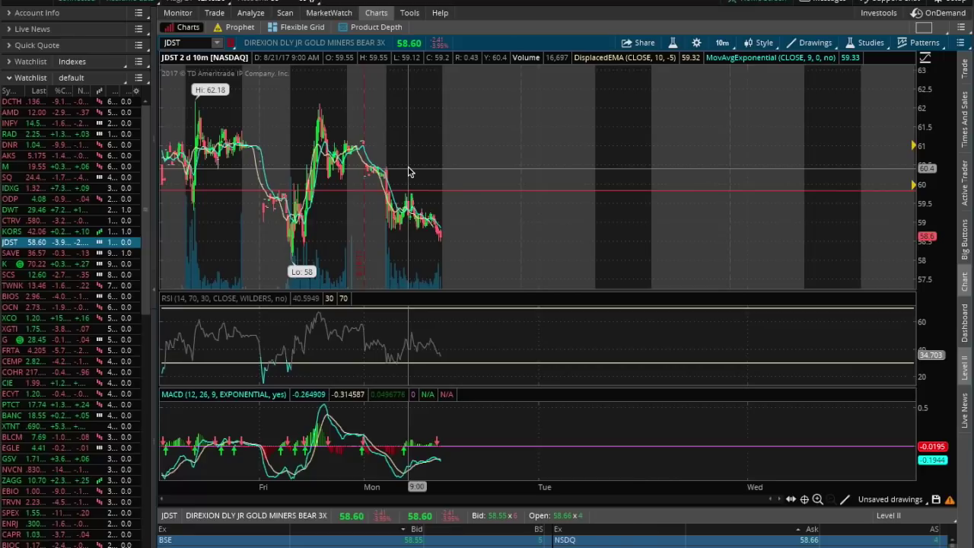
- Change the 3-day 1-minute entry in the quick time frames list to a 20-minute aggregation period and save the chart settings
{"action": "left_click", "coordinate": [721, 44]}
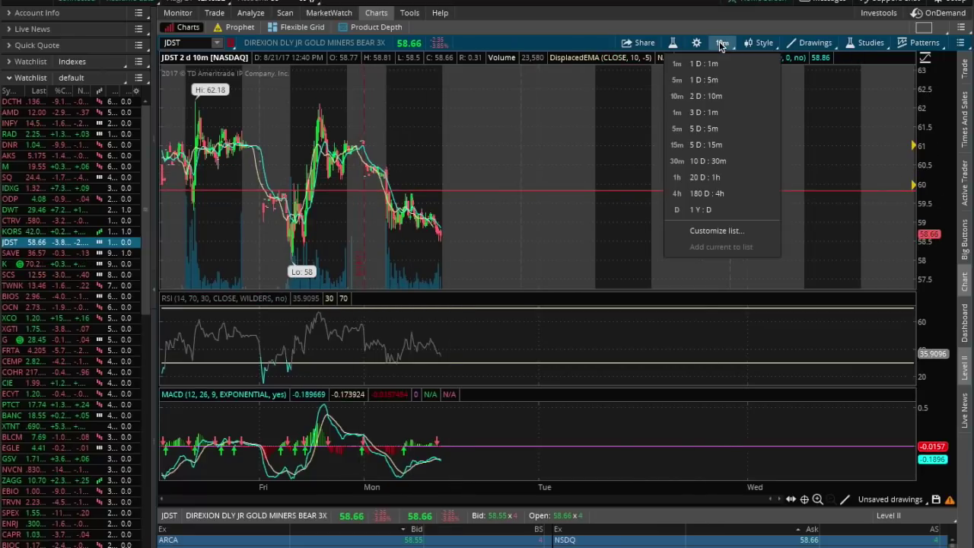
{"action": "left_click", "coordinate": [717, 230]}
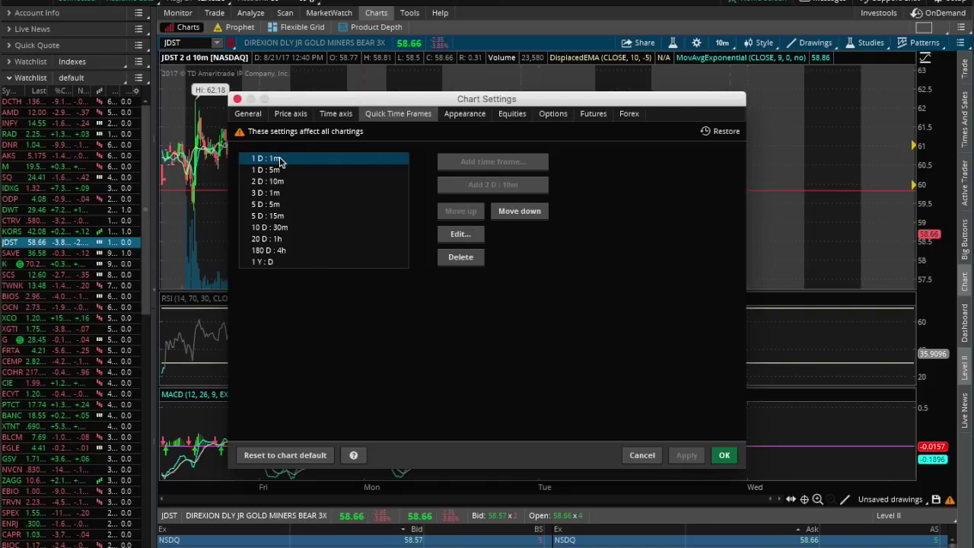
{"action": "left_click", "coordinate": [259, 172]}
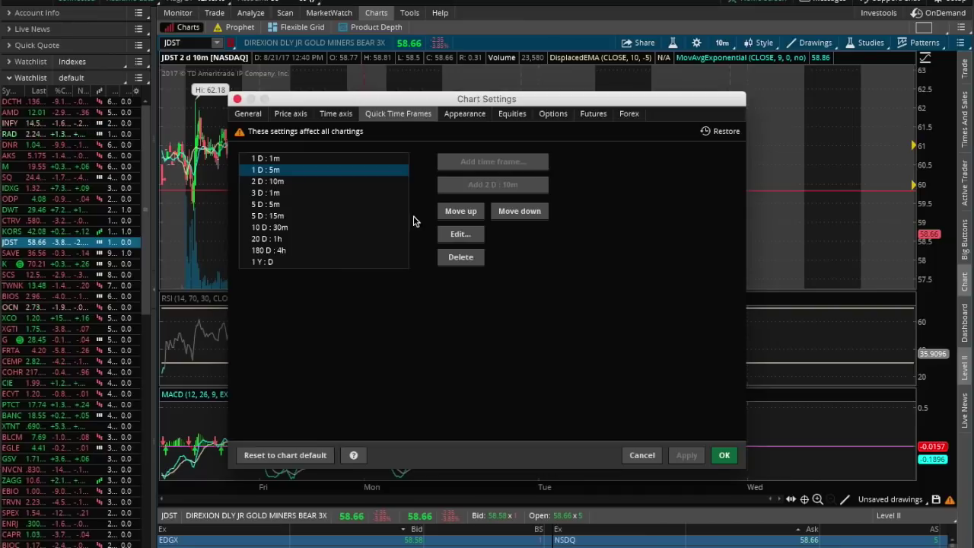
{"action": "left_click", "coordinate": [277, 194]}
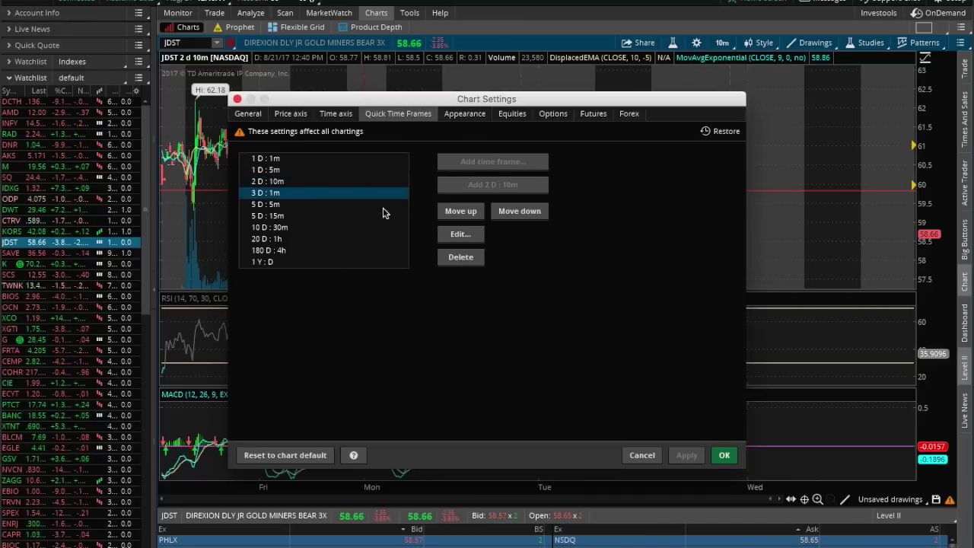
{"action": "left_click", "coordinate": [459, 234]}
{"action": "left_click", "coordinate": [520, 289]}
{"action": "left_click", "coordinate": [545, 290]}
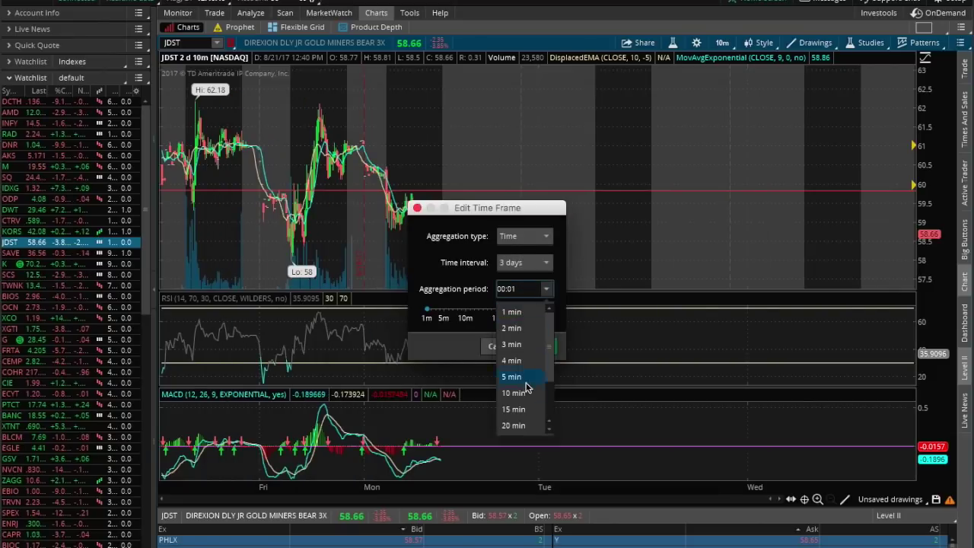
{"action": "left_click", "coordinate": [514, 425]}
{"action": "left_click", "coordinate": [542, 347]}
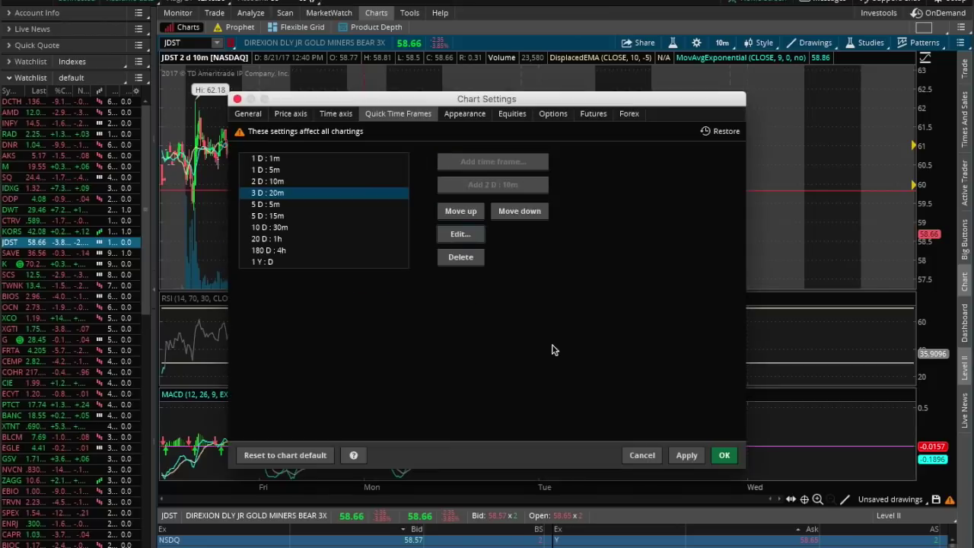
{"action": "left_click", "coordinate": [723, 455]}
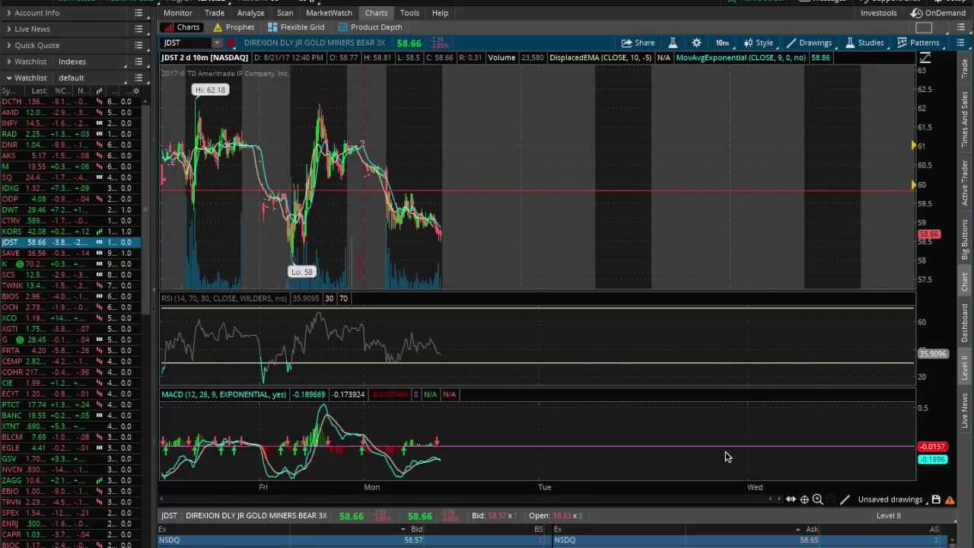
- View the JDST chart in the 3 D : 20m, 5 D : 15m and 20 D : 1h time frames
{"action": "left_click", "coordinate": [723, 43]}
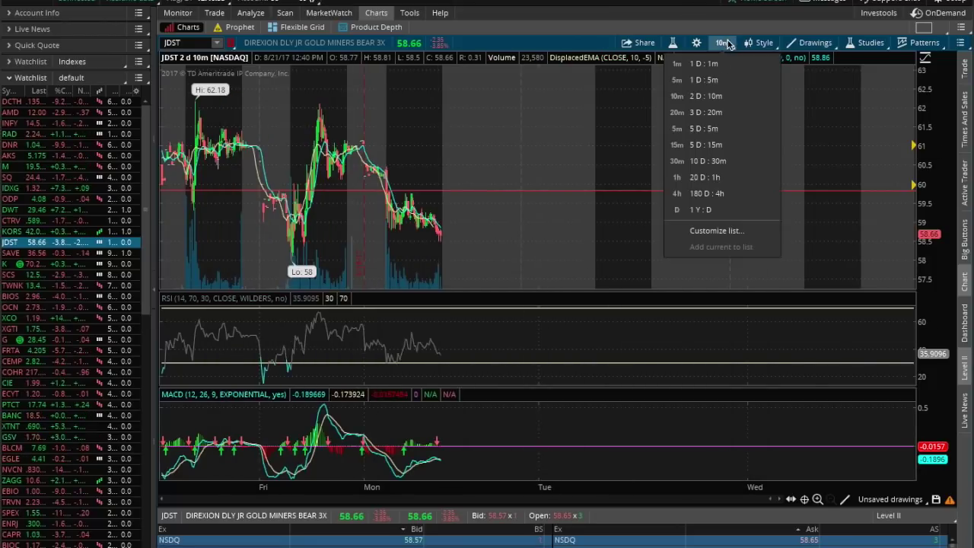
{"action": "left_click", "coordinate": [706, 113]}
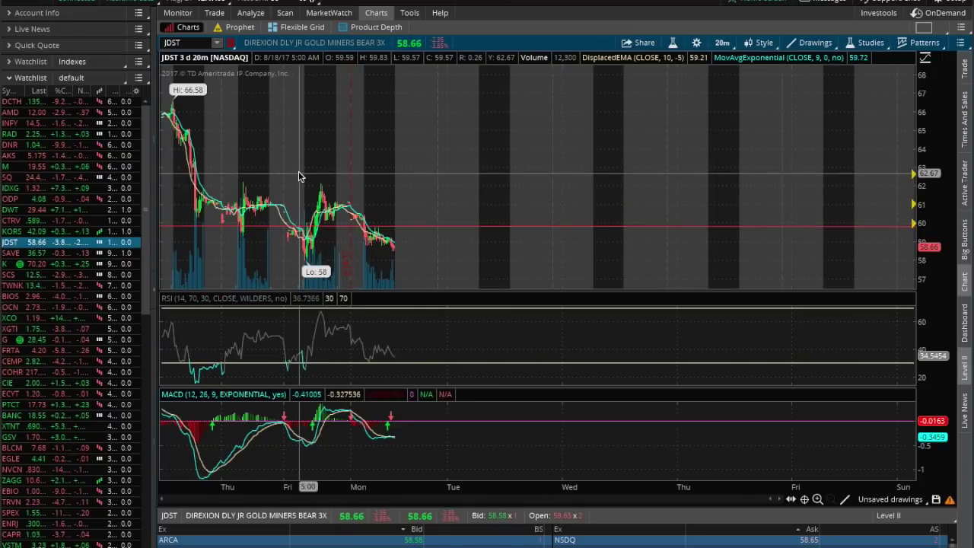
{"action": "left_click", "coordinate": [722, 43]}
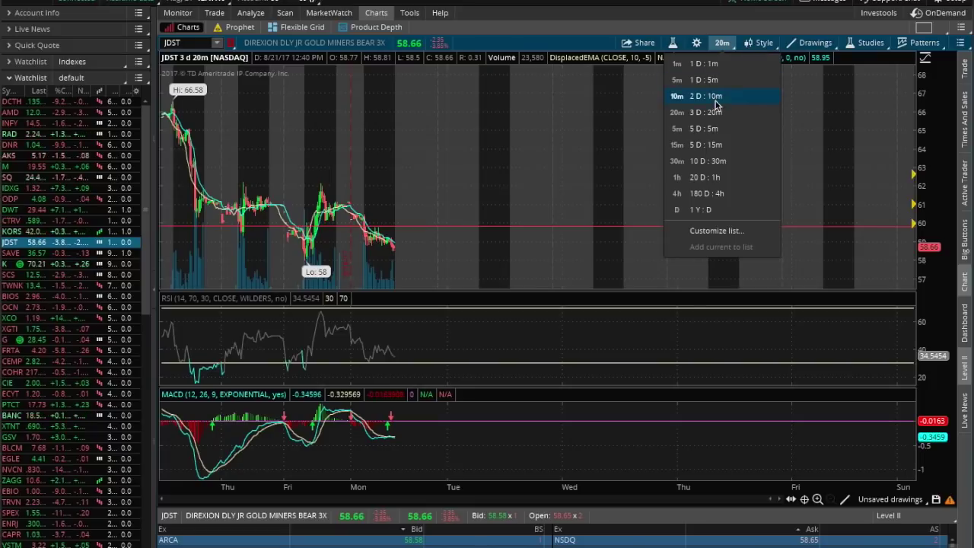
{"action": "left_click", "coordinate": [715, 148]}
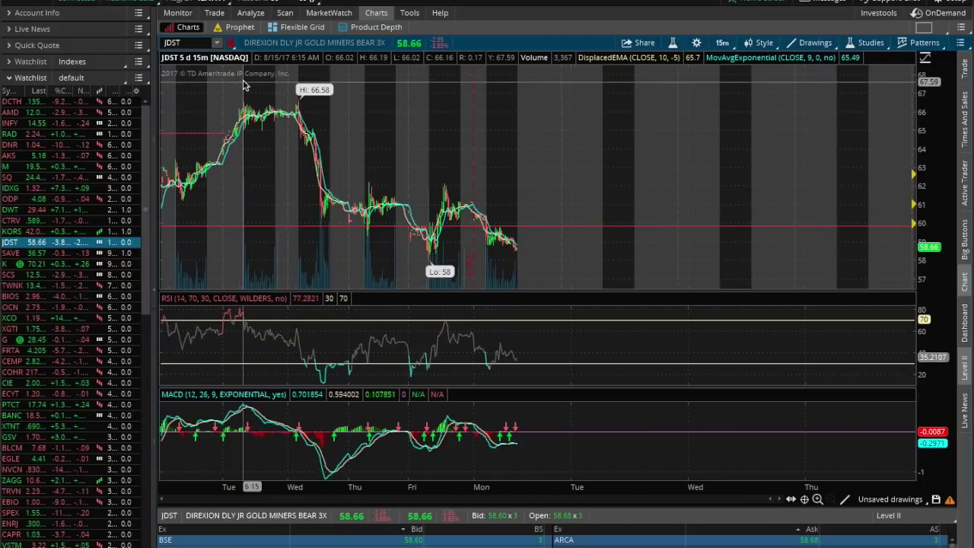
{"action": "left_click", "coordinate": [722, 42]}
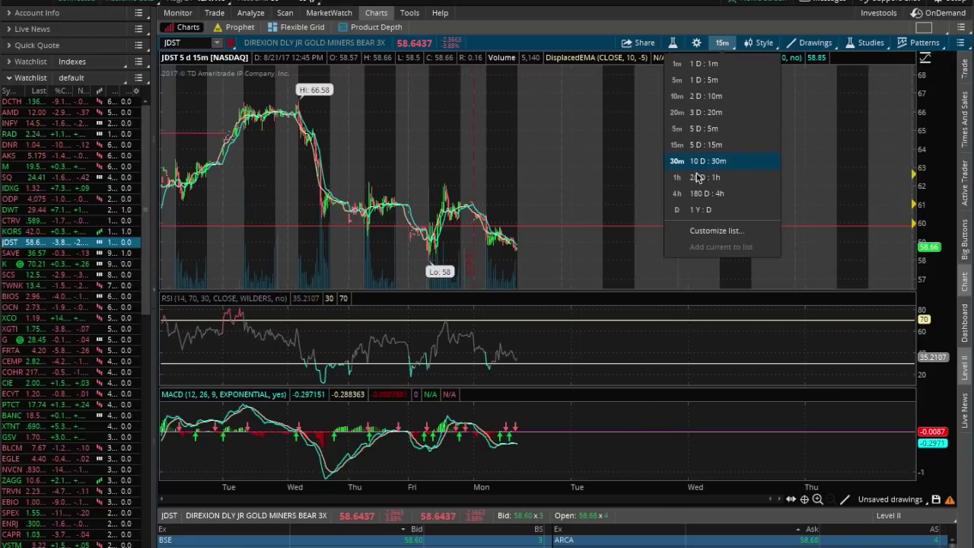
{"action": "left_click", "coordinate": [689, 161]}
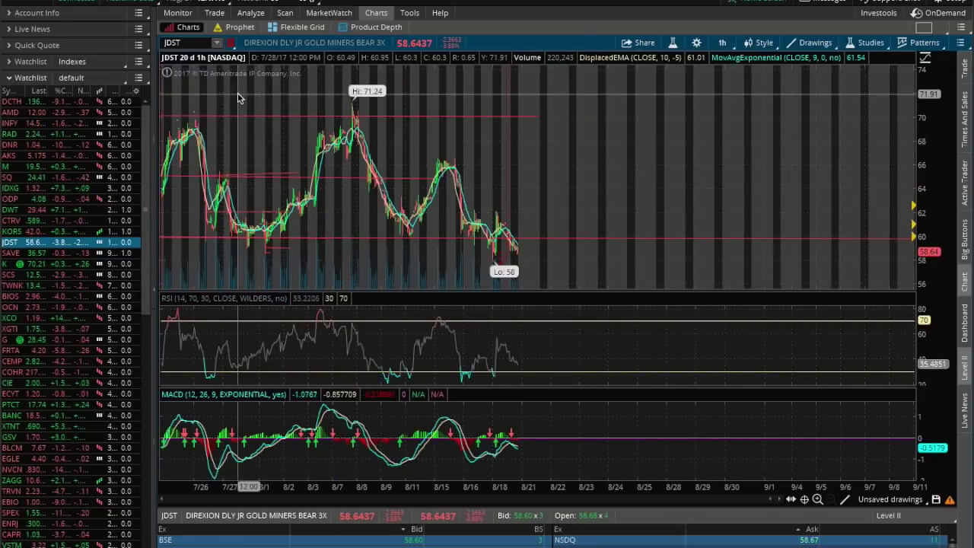
- Load DCTH from the watchlist into the chart and set its time frame to 1 D : 1m
{"action": "left_click", "coordinate": [11, 104]}
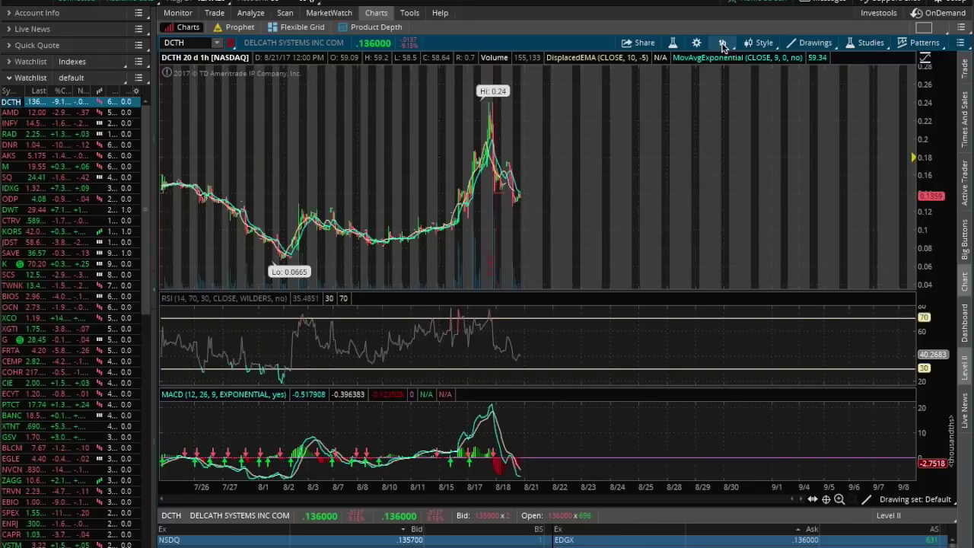
{"action": "left_click", "coordinate": [721, 43]}
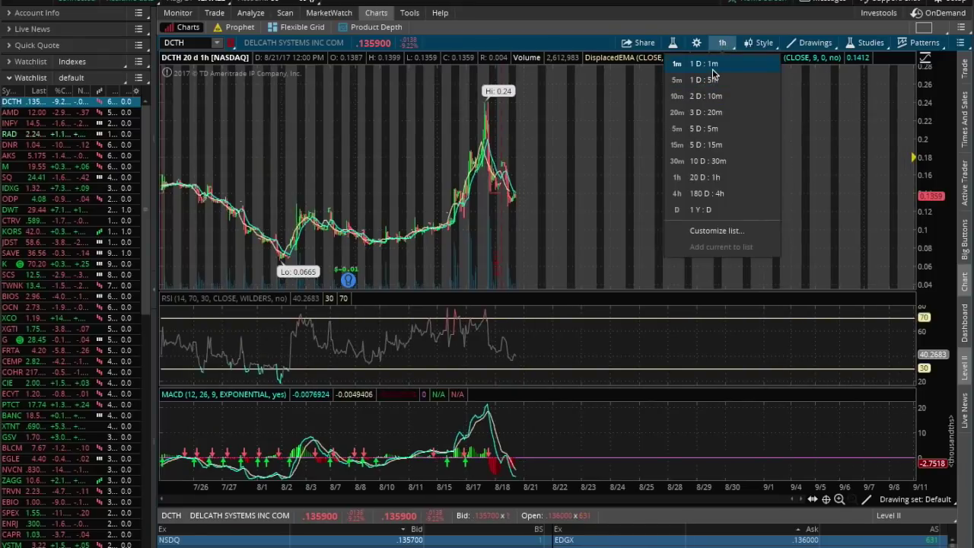
{"action": "left_click", "coordinate": [712, 67]}
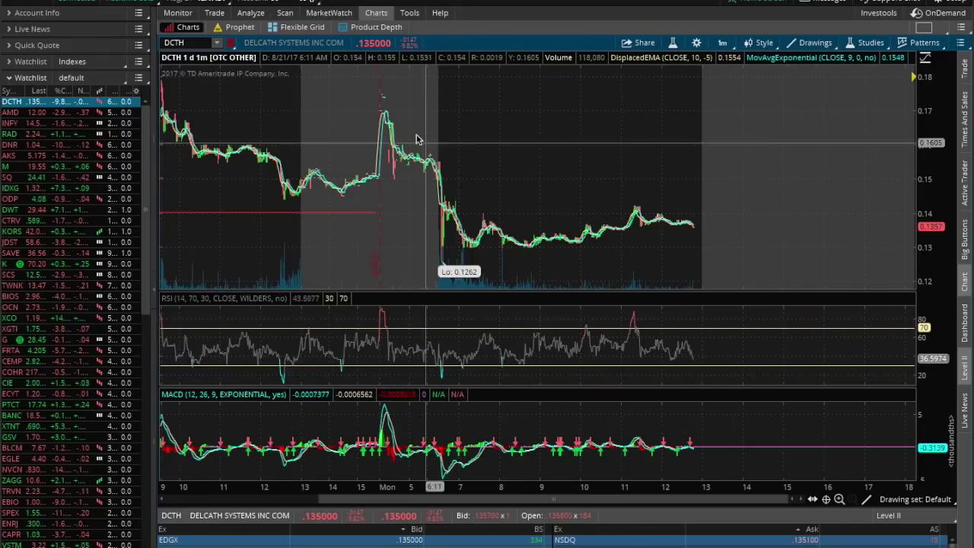
- Draw horizontal trendlines on the DCTH price chart at about 0.13 and 0.14, spanning Monday's session
{"action": "left_click_drag", "start_coordinate": [412, 247], "coordinate": [375, 248]}
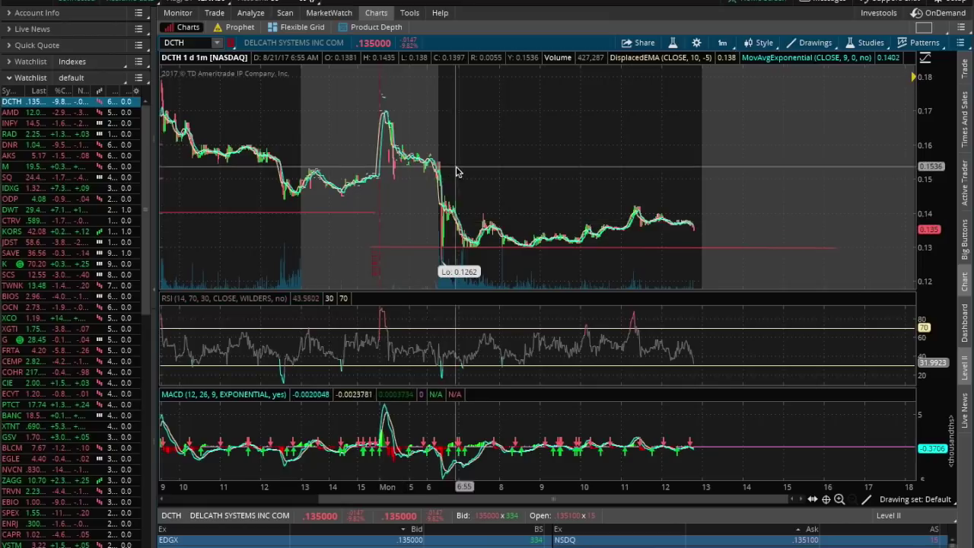
{"action": "left_click_drag", "start_coordinate": [402, 214], "coordinate": [734, 213]}
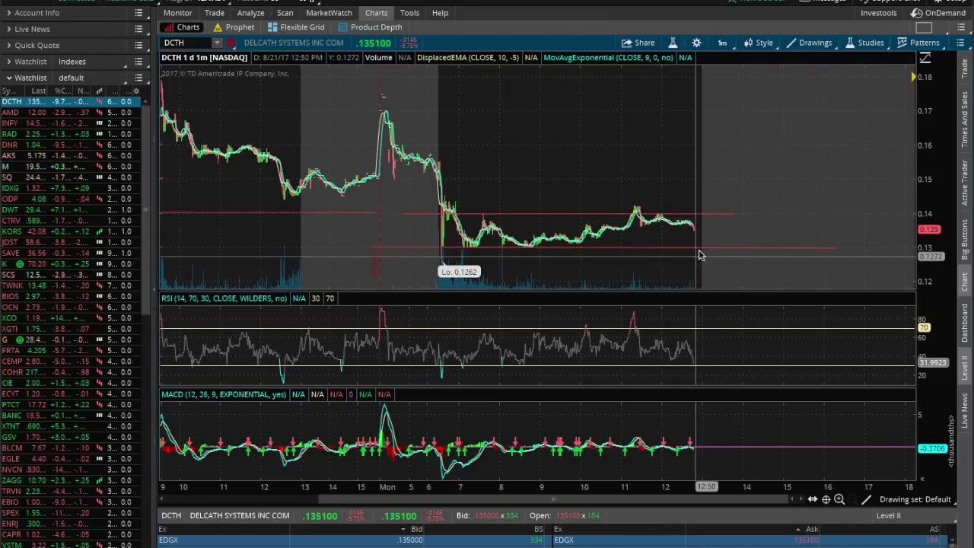
{"action": "left_click_drag", "start_coordinate": [705, 244], "coordinate": [707, 217]}
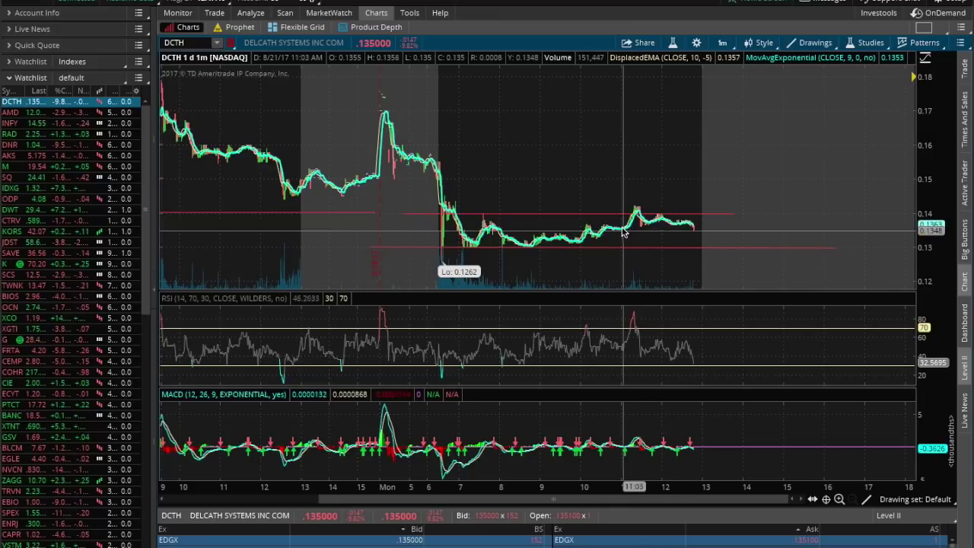
- Try to draw a rising trendline with the Trendline tool from about 0.155 to about 0.165 across Monday's session
{"action": "left_click", "coordinate": [815, 44]}
{"action": "mouse_move", "coordinate": [801, 66]}
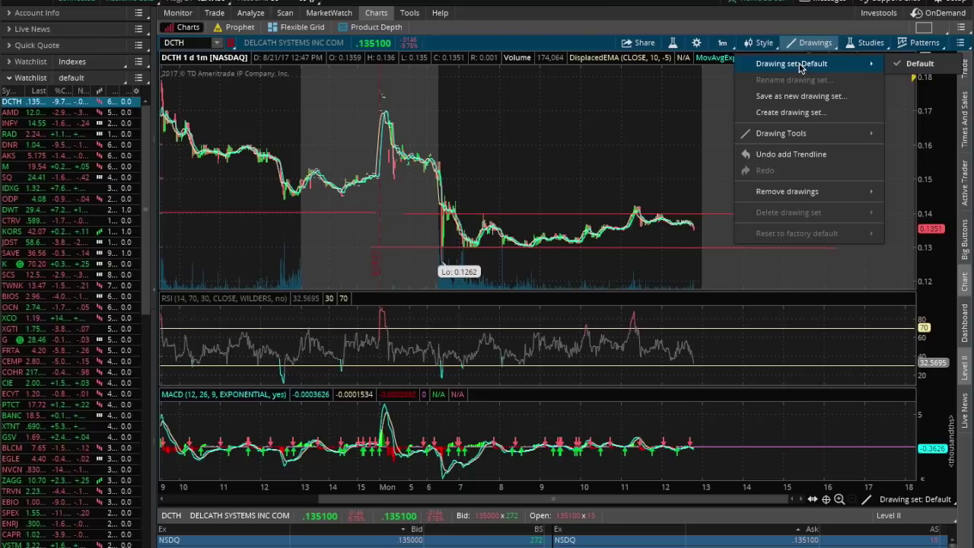
{"action": "mouse_move", "coordinate": [776, 135]}
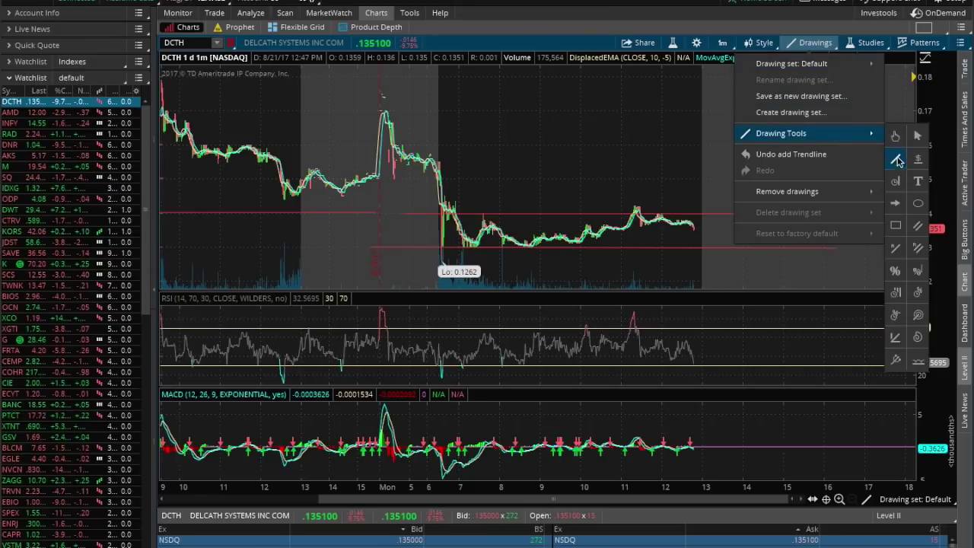
{"action": "left_click", "coordinate": [896, 158]}
{"action": "left_click_drag", "start_coordinate": [697, 246], "coordinate": [694, 209]}
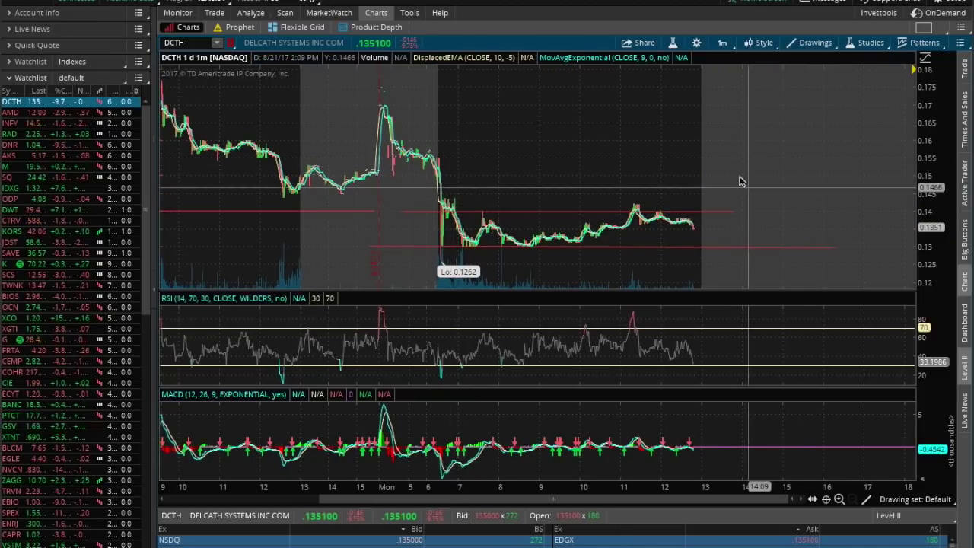
{"action": "left_click_drag", "start_coordinate": [439, 156], "coordinate": [644, 126]}
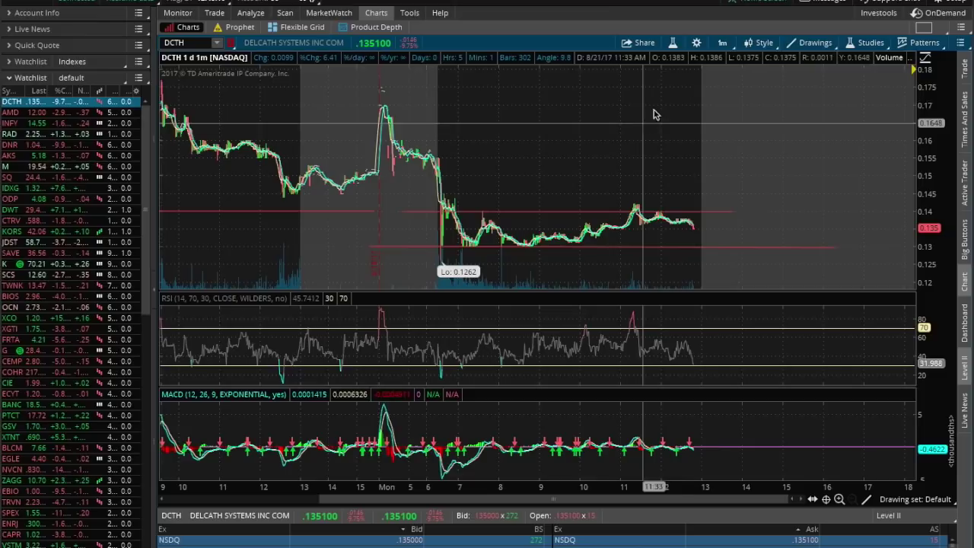
- Add a Price Level line at about 0.17, starting just before Monday's premarket peak on the DCTH chart
{"action": "left_click", "coordinate": [811, 43]}
{"action": "mouse_move", "coordinate": [793, 140]}
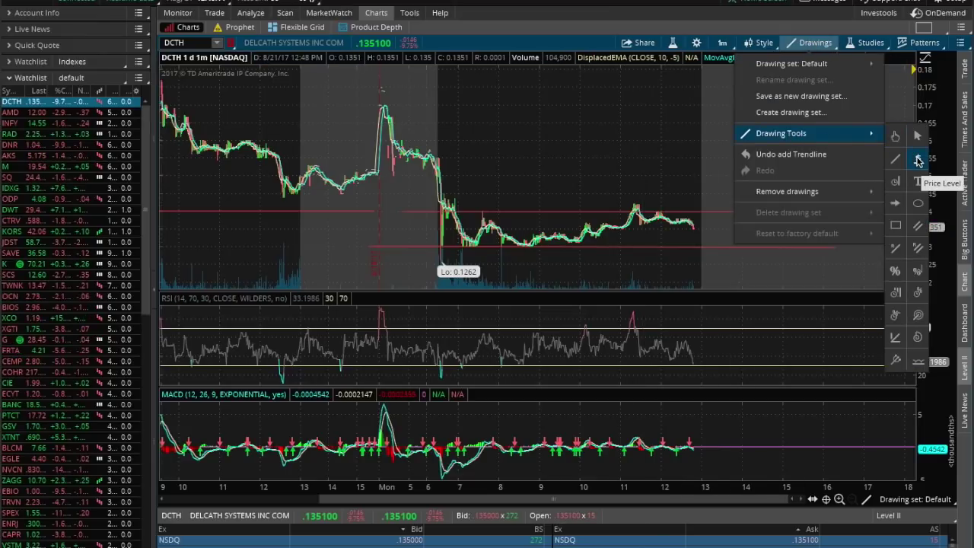
{"action": "left_click", "coordinate": [919, 160]}
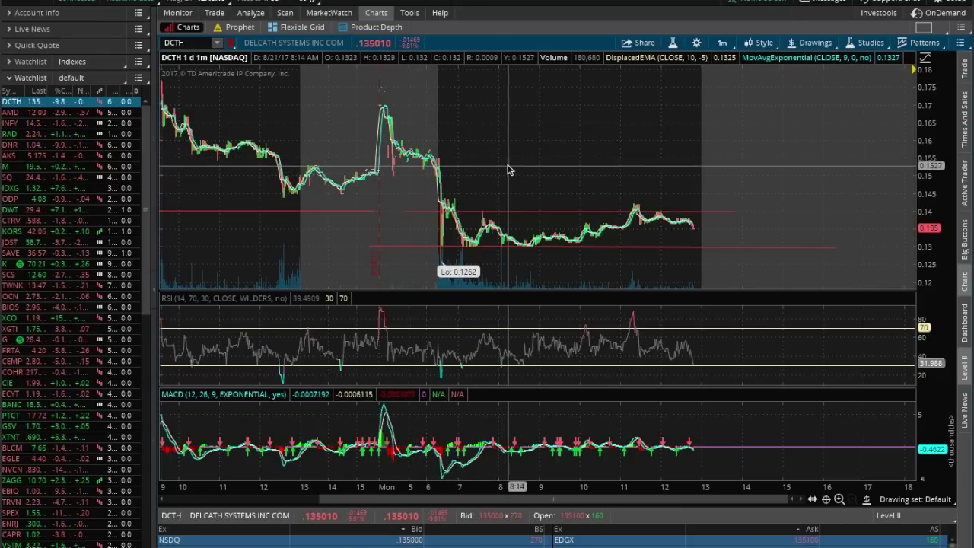
{"action": "left_click", "coordinate": [354, 104]}
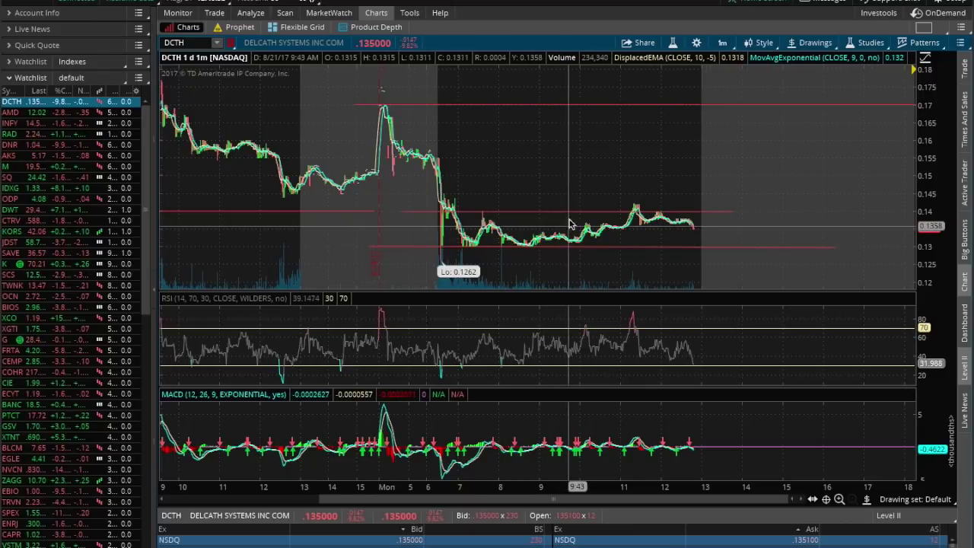
{"action": "left_click", "coordinate": [764, 44]}
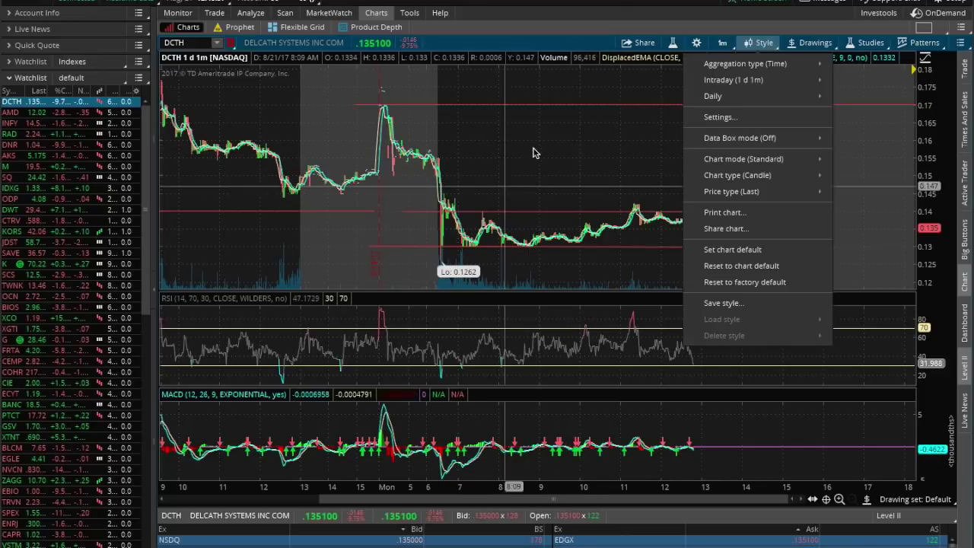
{"action": "mouse_move", "coordinate": [791, 68]}
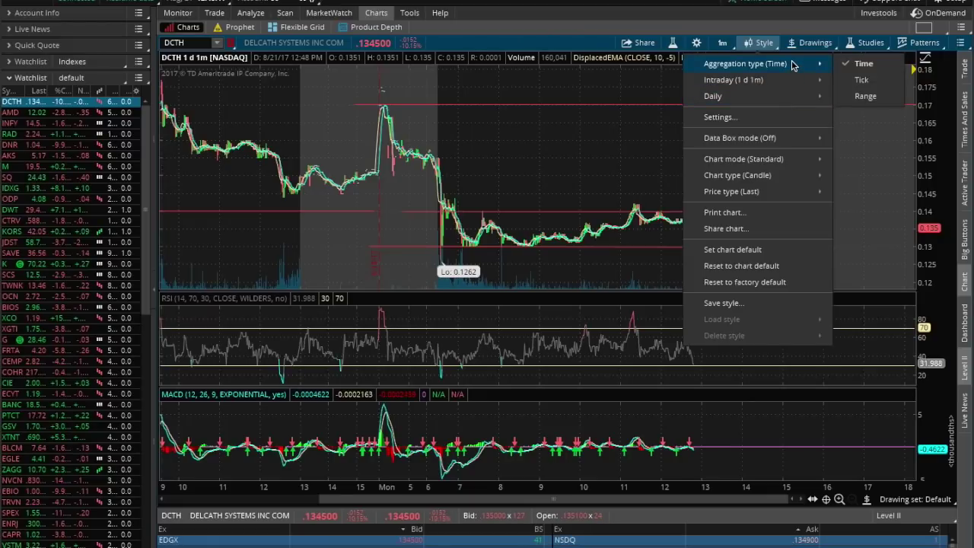
{"action": "mouse_move", "coordinate": [759, 99]}
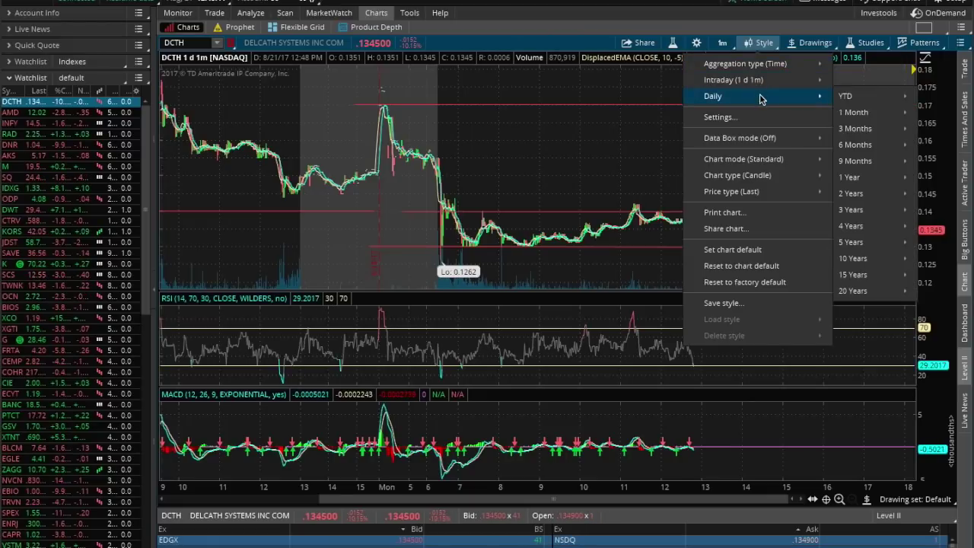
{"action": "left_click", "coordinate": [631, 104]}
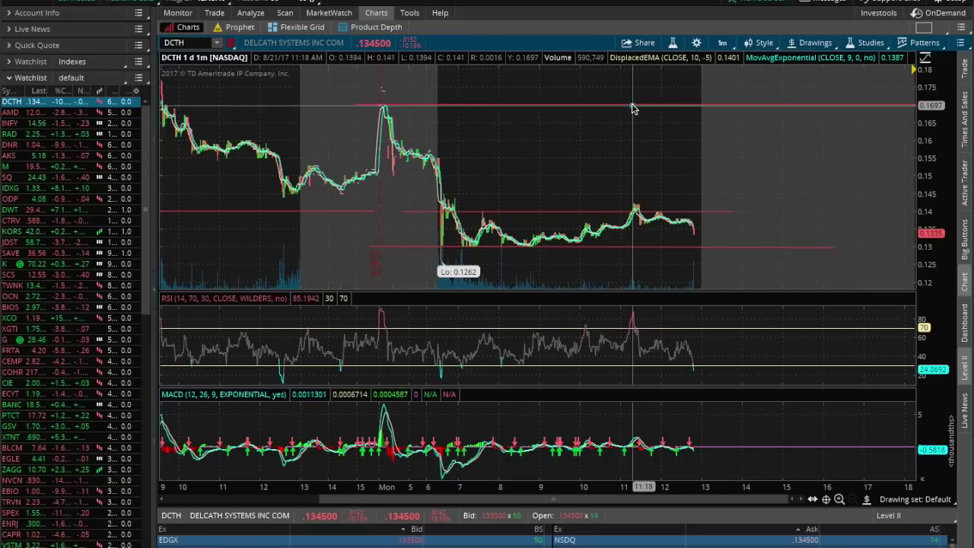
- Set the alerts display in the chart settings to Show alerts and accept the change
{"action": "left_click", "coordinate": [696, 43]}
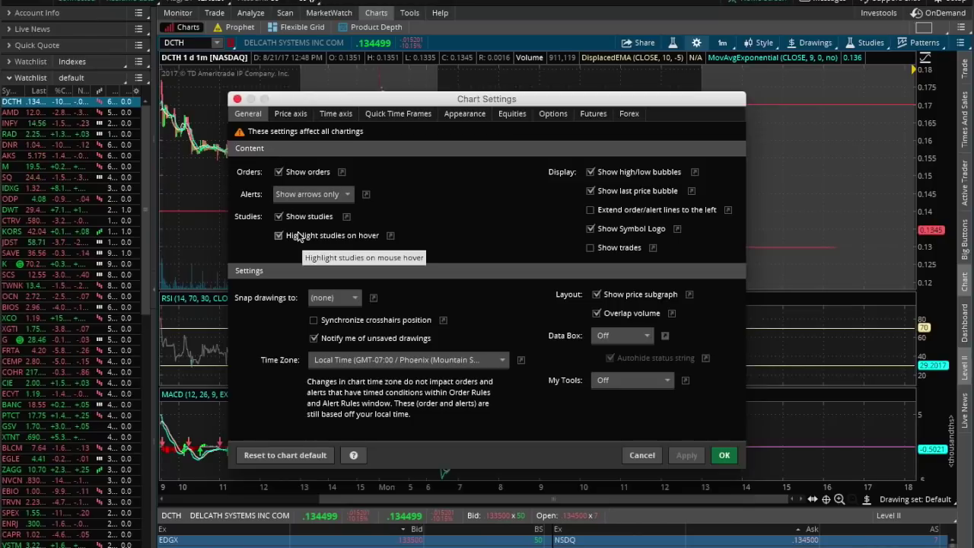
{"action": "left_click_drag", "start_coordinate": [586, 103], "coordinate": [400, 395]}
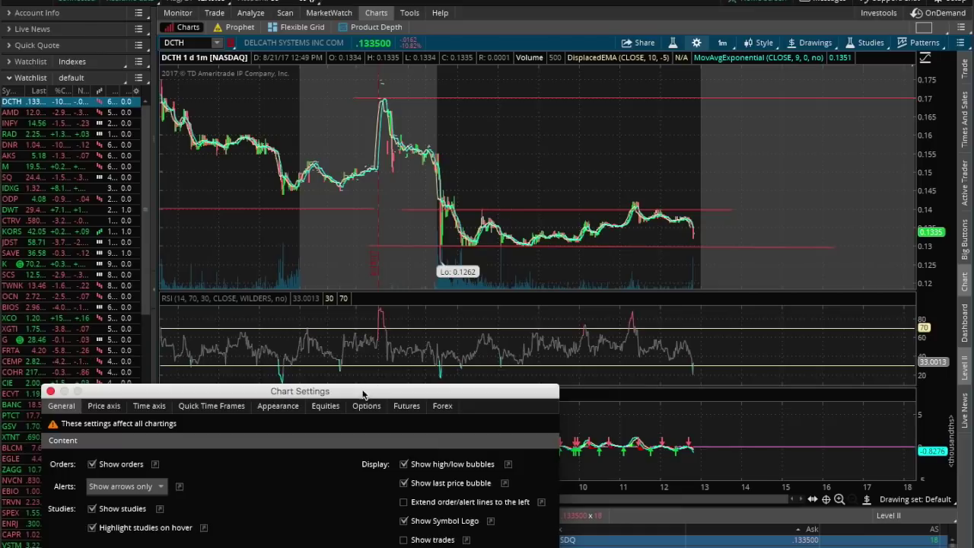
{"action": "left_click_drag", "start_coordinate": [364, 393], "coordinate": [382, 246]}
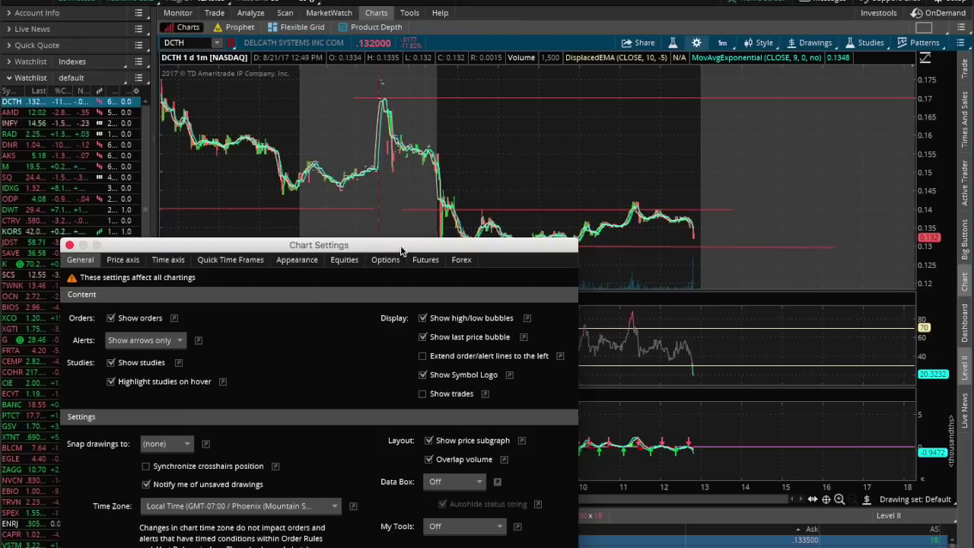
{"action": "left_click_drag", "start_coordinate": [402, 249], "coordinate": [420, 77]}
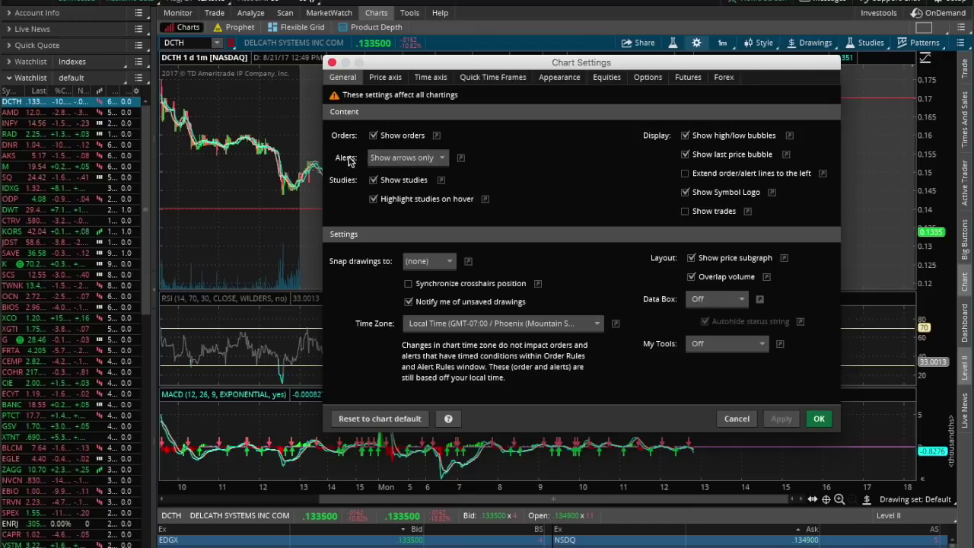
{"action": "left_click_drag", "start_coordinate": [431, 67], "coordinate": [204, 79]}
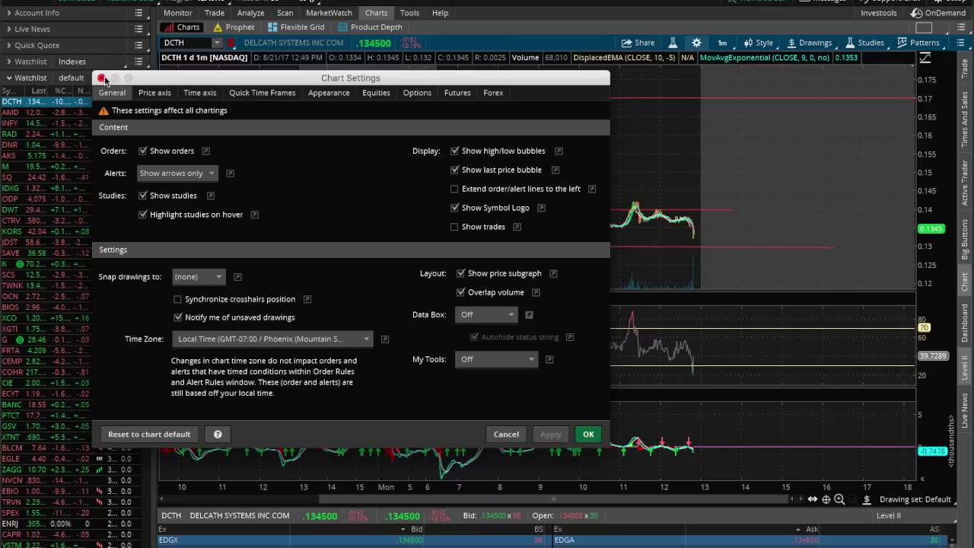
{"action": "left_click", "coordinate": [185, 174]}
{"action": "left_click", "coordinate": [176, 211]}
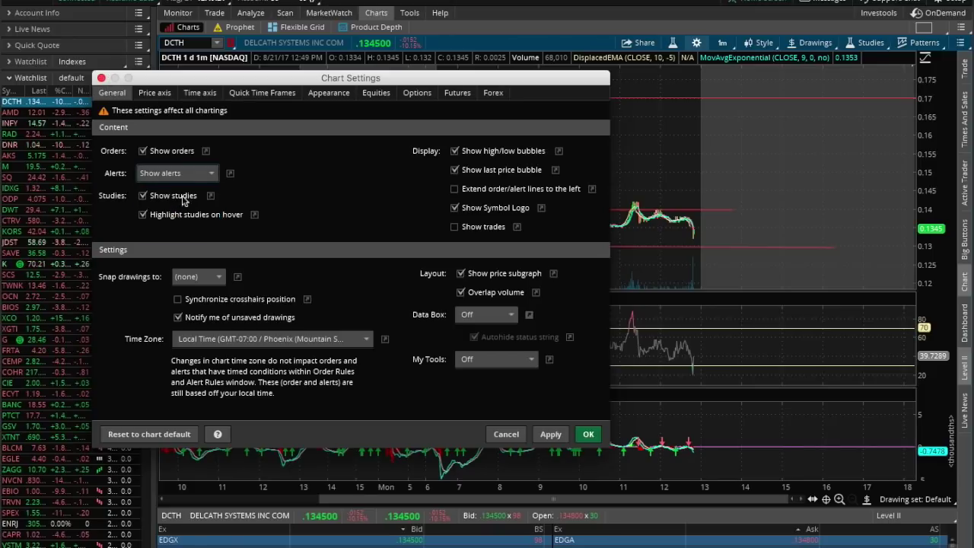
{"action": "left_click", "coordinate": [587, 437]}
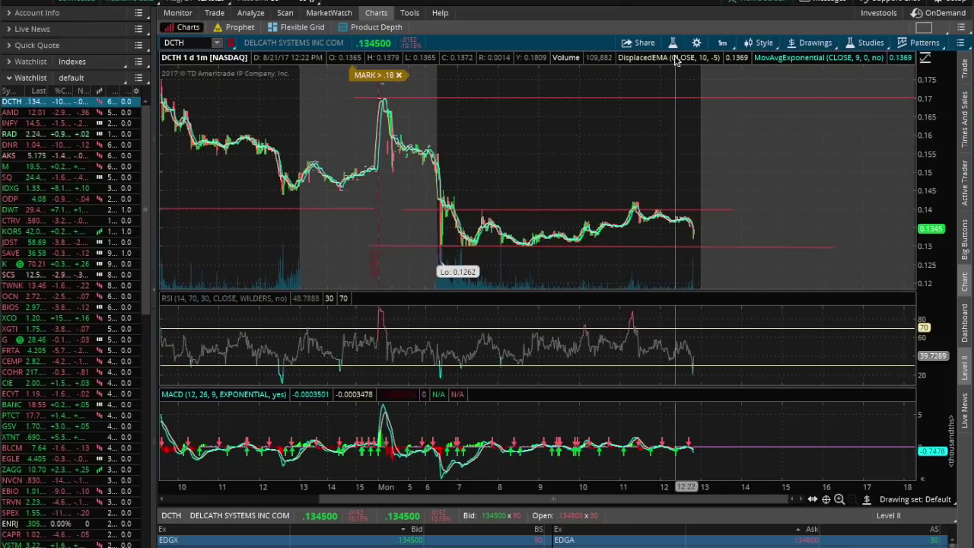
- Set the alerts display in the chart settings to Show arrows only and accept the change
{"action": "left_click", "coordinate": [697, 43]}
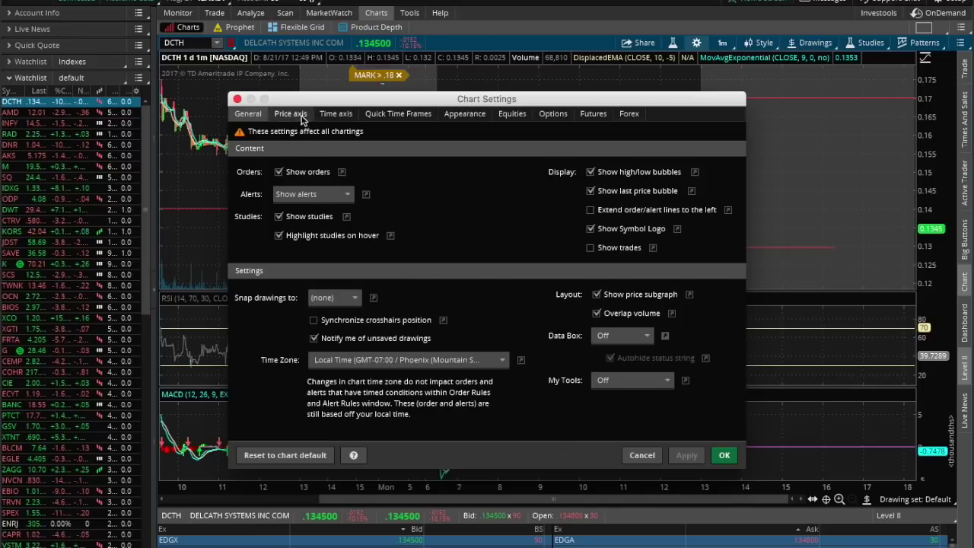
{"action": "left_click", "coordinate": [303, 196]}
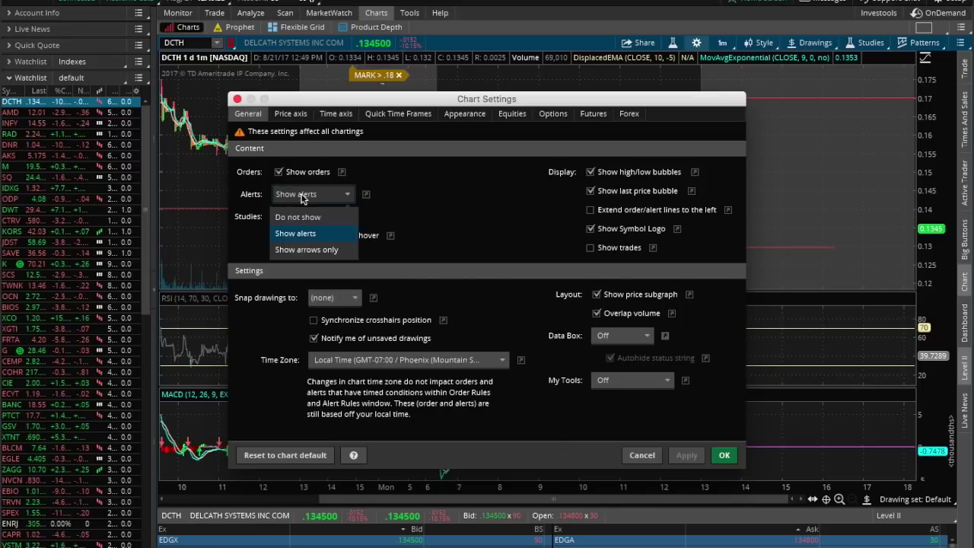
{"action": "left_click", "coordinate": [288, 251]}
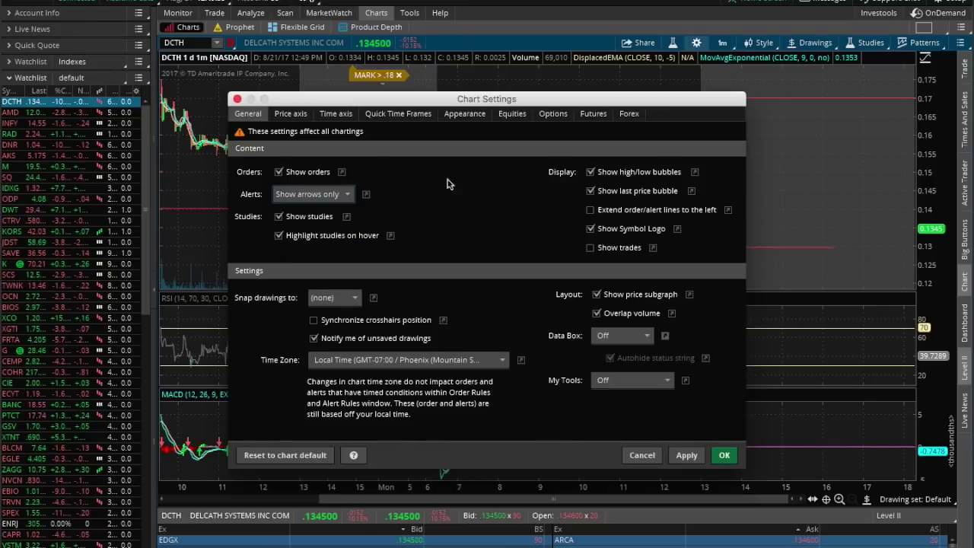
{"action": "left_click", "coordinate": [724, 455]}
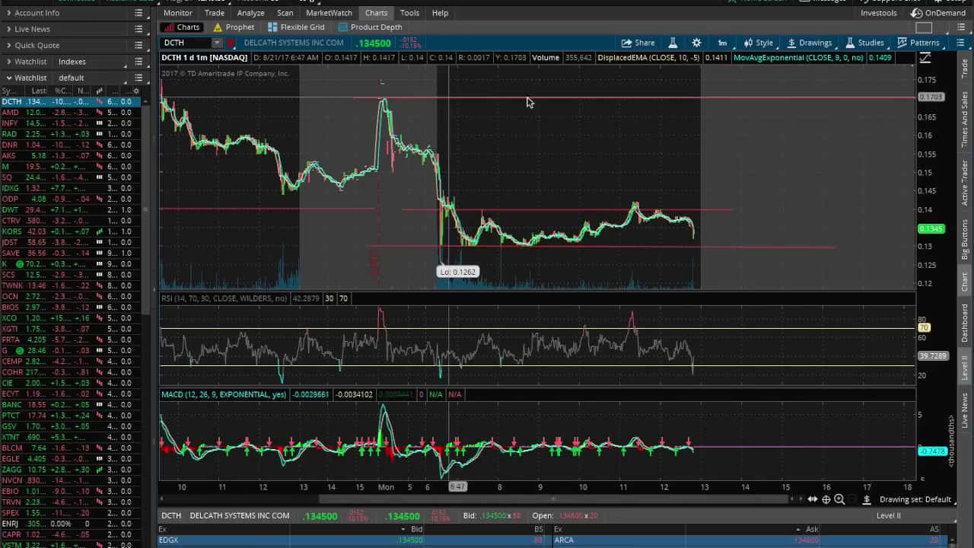
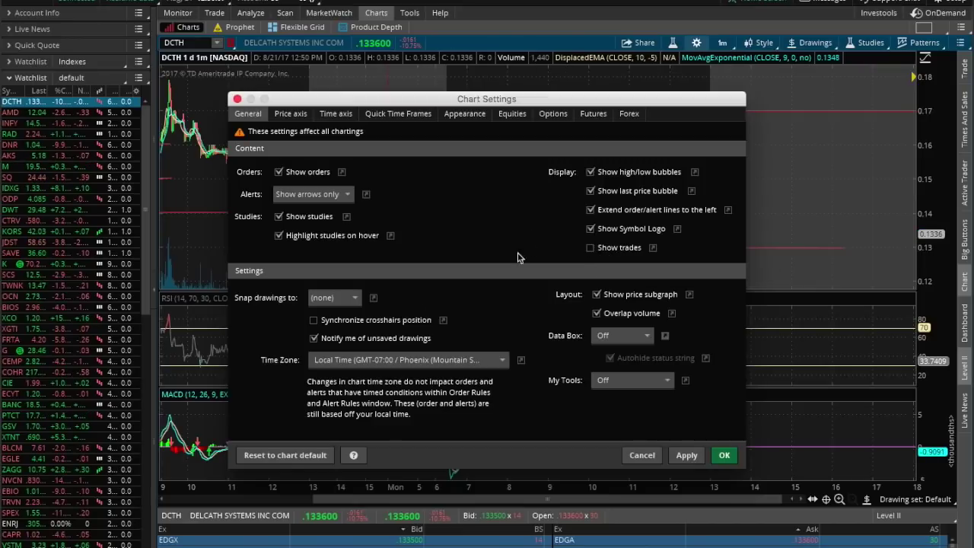
- Examine the snap choices for drawings and the upward expansion choices of the price axis, and close the chart settings without saving
{"action": "left_click", "coordinate": [336, 300]}
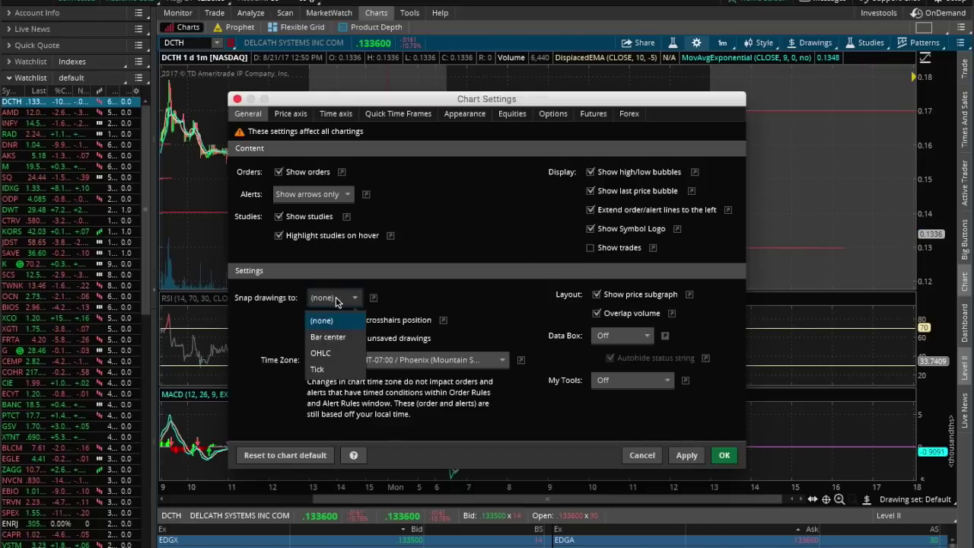
{"action": "left_click", "coordinate": [261, 359]}
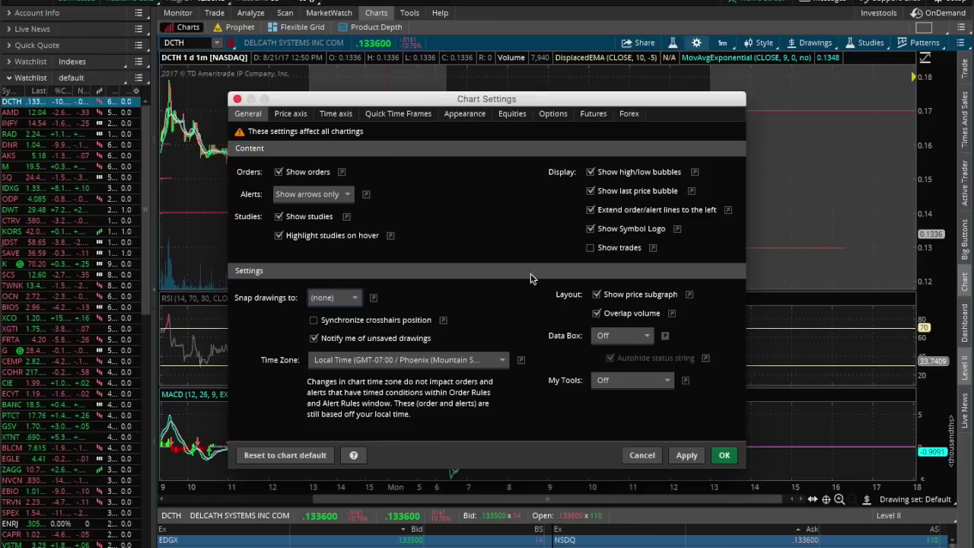
{"action": "left_click", "coordinate": [294, 116]}
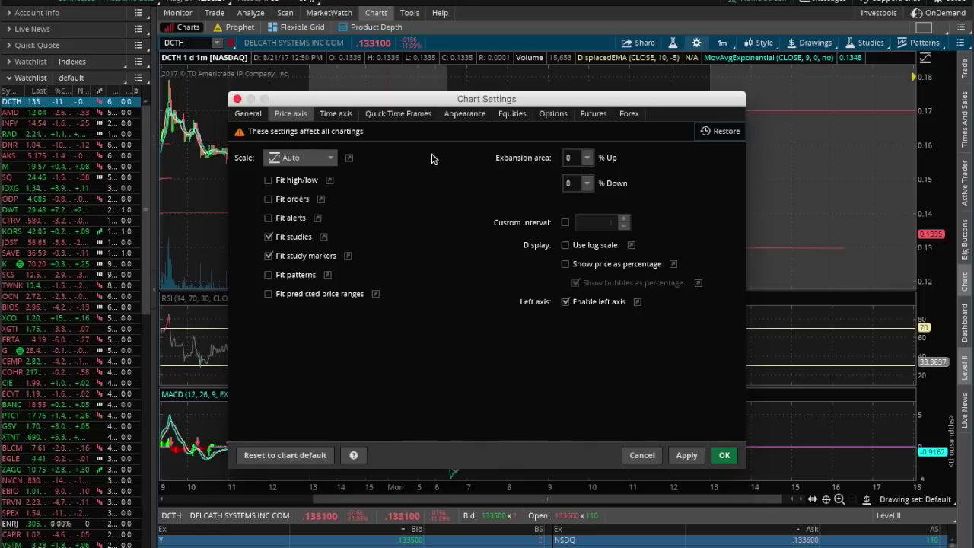
{"action": "left_click", "coordinate": [590, 159]}
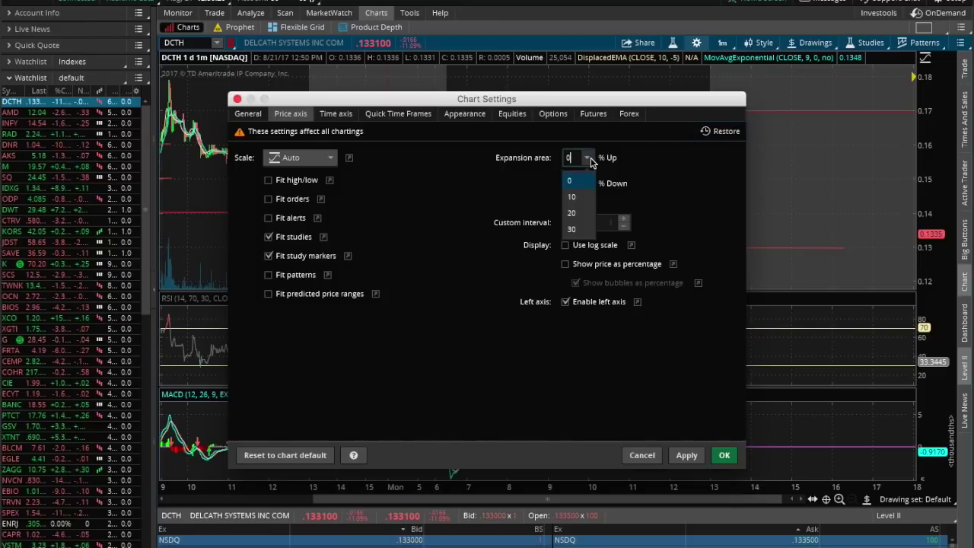
{"action": "left_click", "coordinate": [660, 178]}
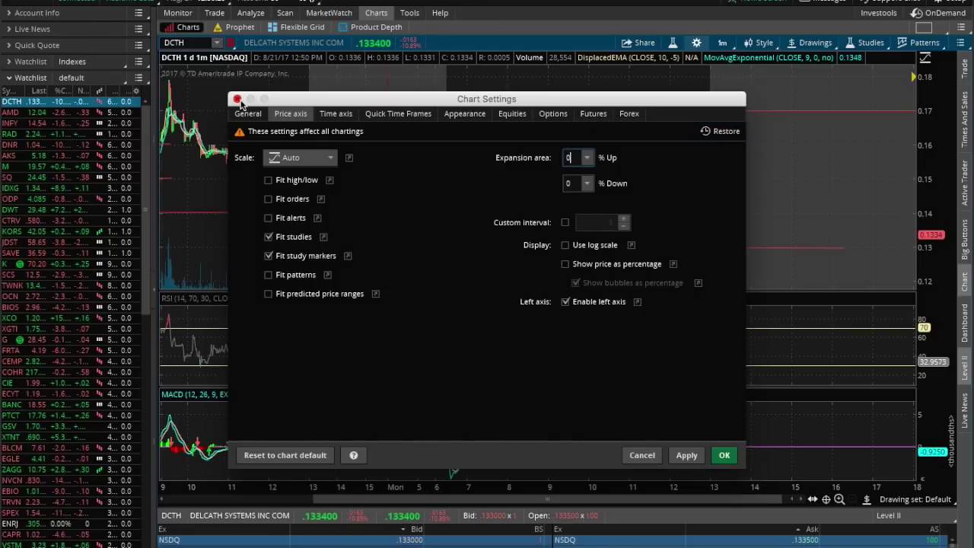
{"action": "left_click", "coordinate": [237, 100]}
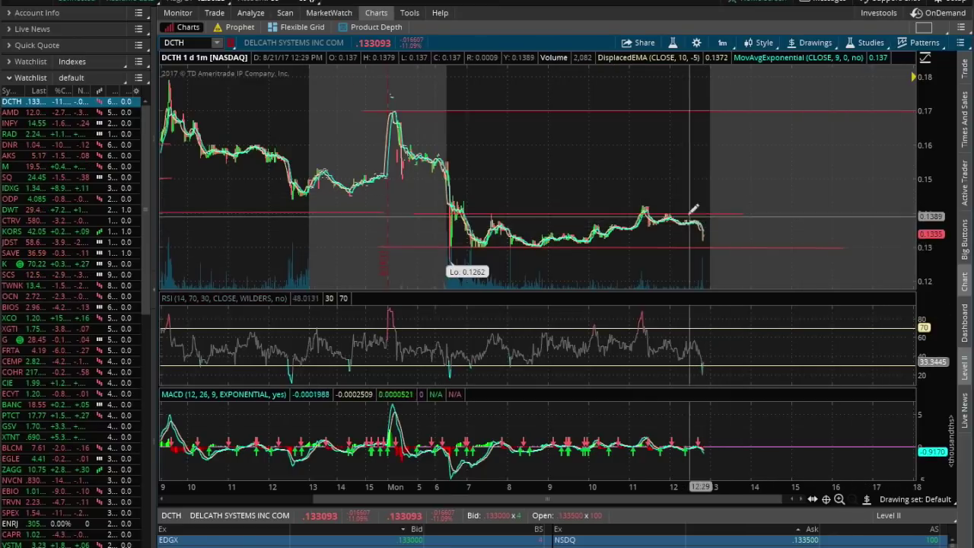
- Examine the price axis, time axis and quick time frame options in the chart settings
{"action": "left_click_drag", "start_coordinate": [709, 216], "coordinate": [495, 202]}
{"action": "scroll", "coordinate": [652, 211], "scroll_direction": "down", "scroll_amount": 10}
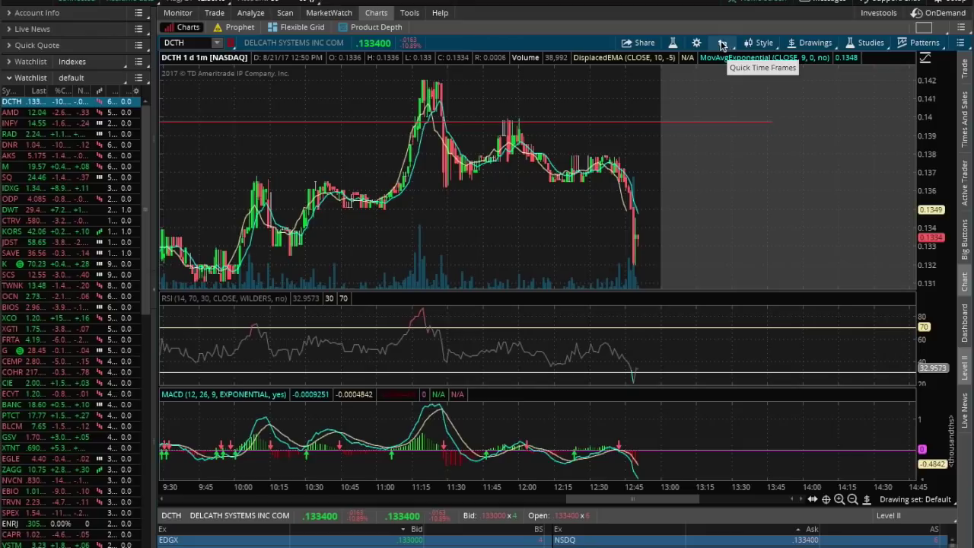
{"action": "left_click", "coordinate": [697, 43]}
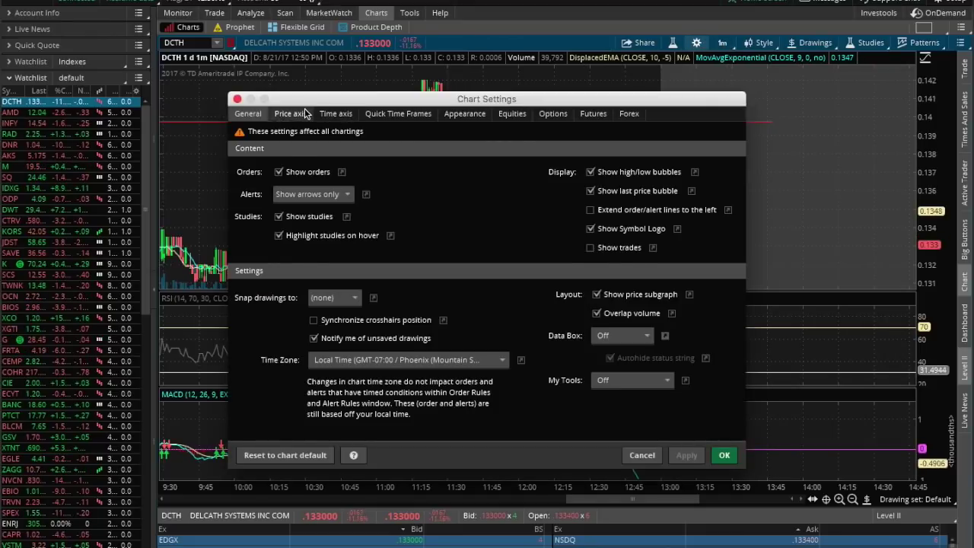
{"action": "left_click", "coordinate": [305, 114]}
{"action": "left_click", "coordinate": [327, 115]}
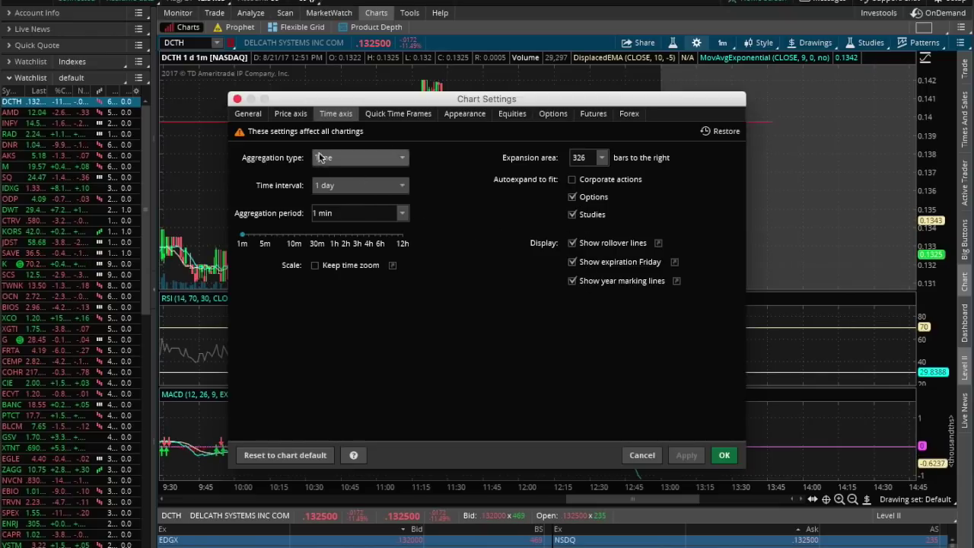
{"action": "left_click", "coordinate": [308, 117]}
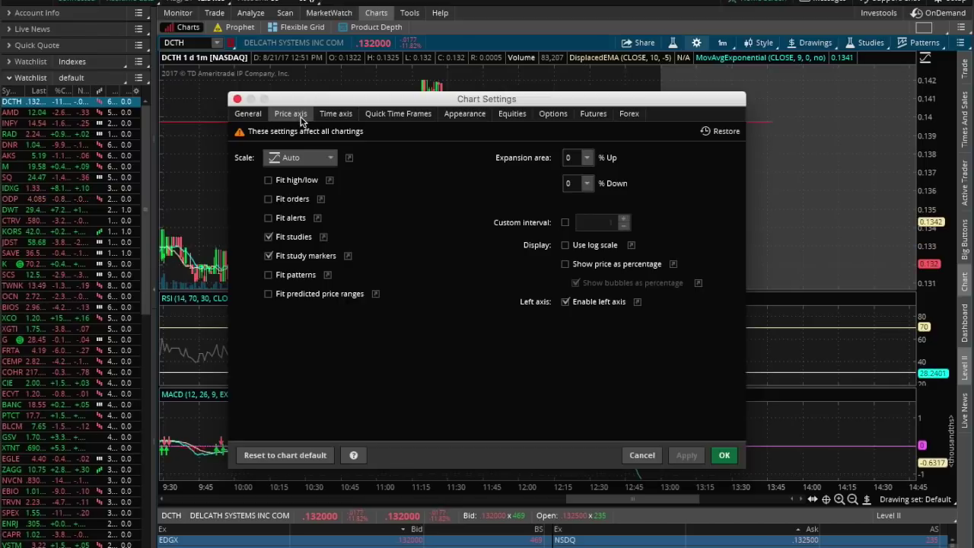
{"action": "left_click", "coordinate": [382, 114]}
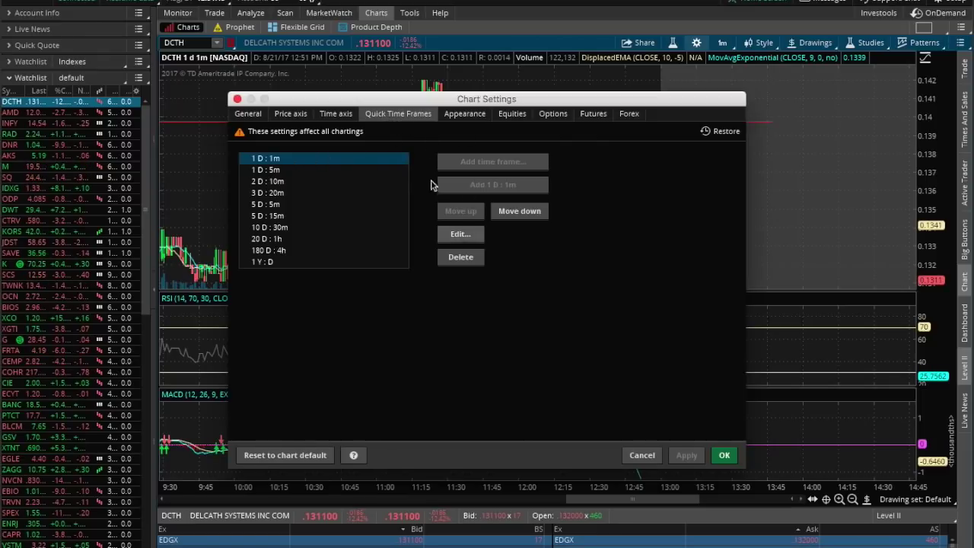
- Try the appearance settings by turning Fill up off and on again, and keep Candle as the chart type
{"action": "left_click", "coordinate": [459, 118]}
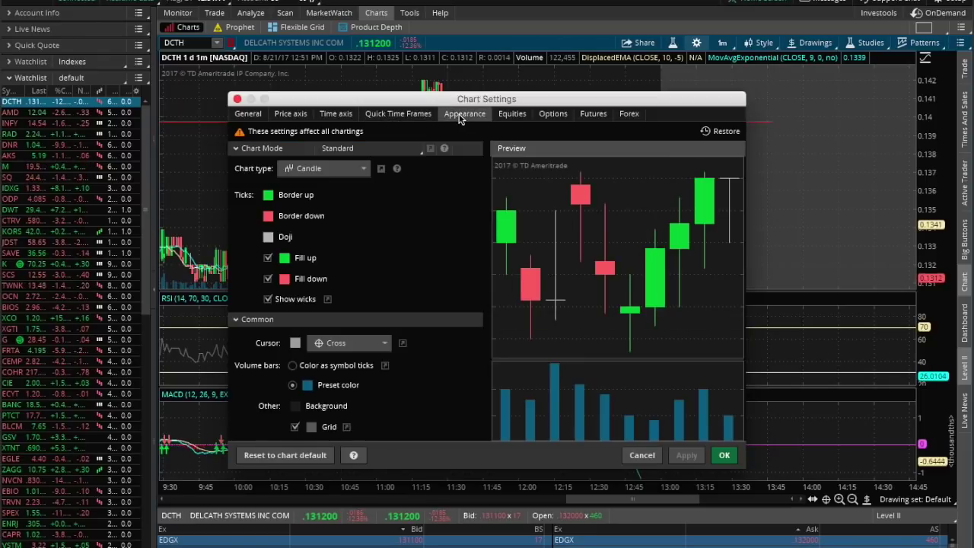
{"action": "left_click", "coordinate": [269, 259]}
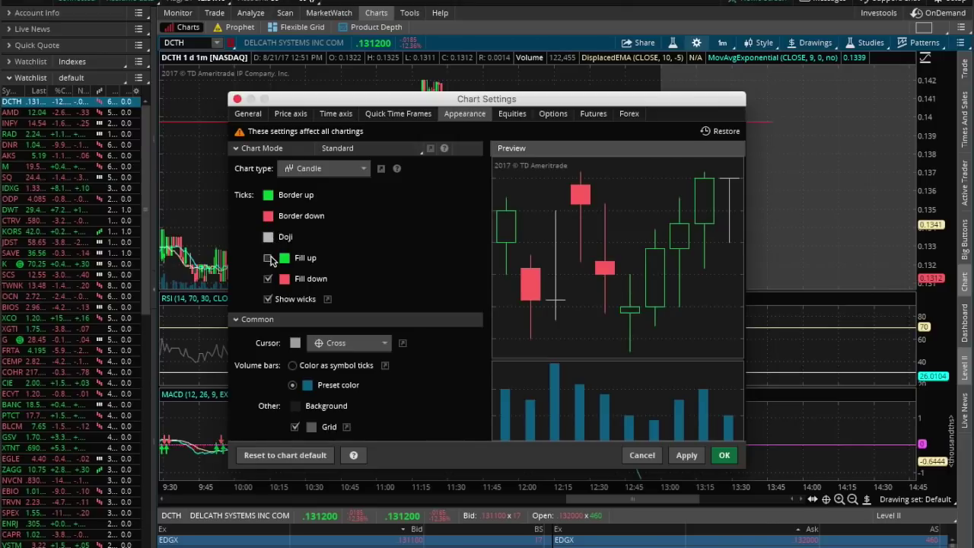
{"action": "left_click", "coordinate": [268, 259]}
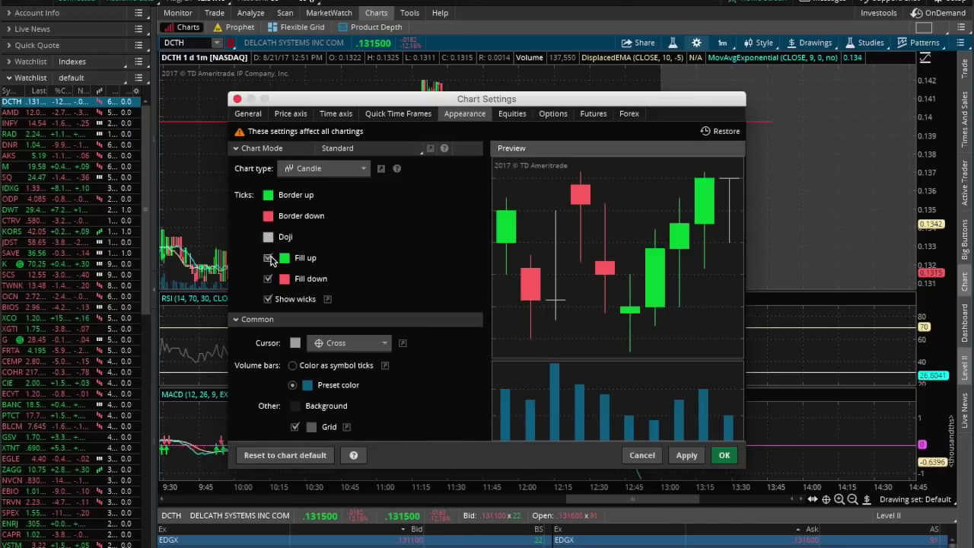
{"action": "left_click", "coordinate": [319, 171]}
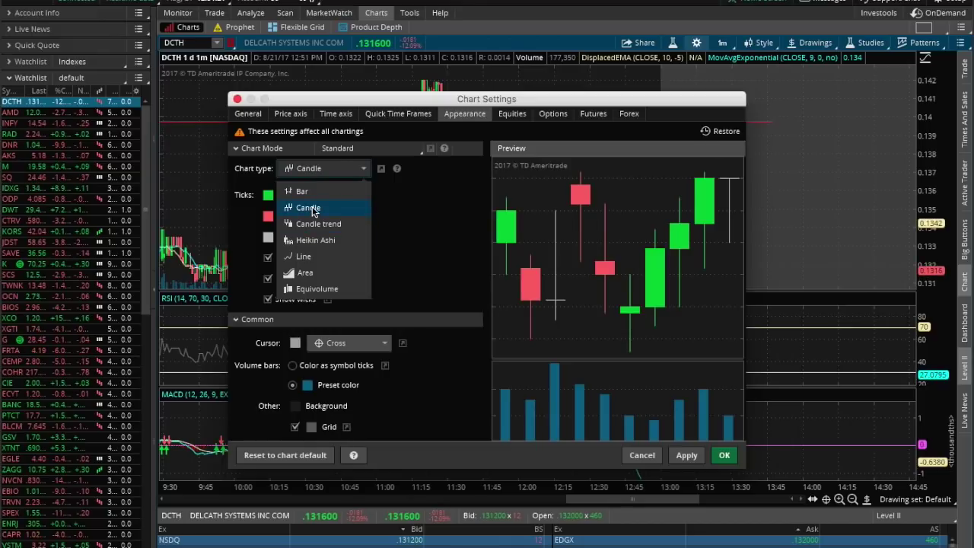
{"action": "left_click", "coordinate": [311, 208]}
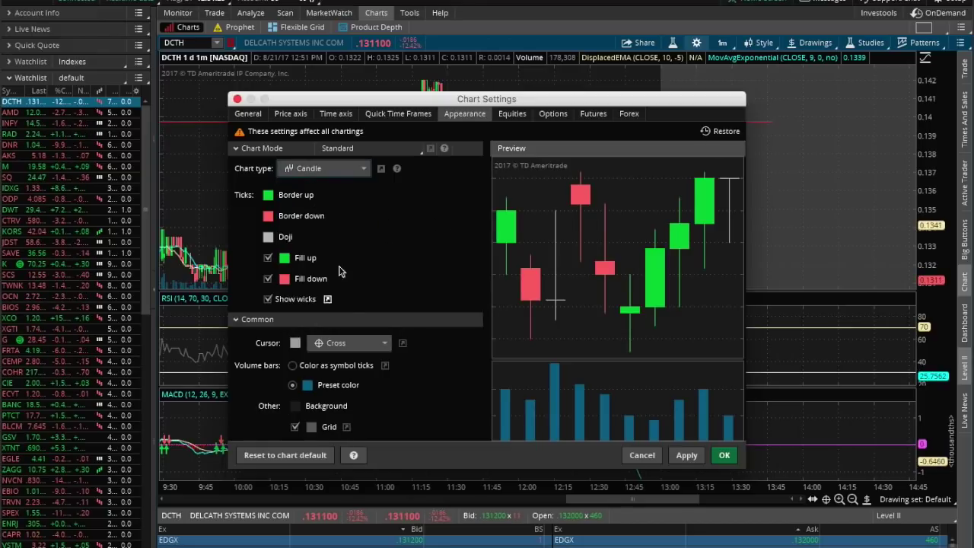
- Review the equities, options, futures, forex and general chart settings, and close the dialog without saving
{"action": "left_click", "coordinate": [505, 116]}
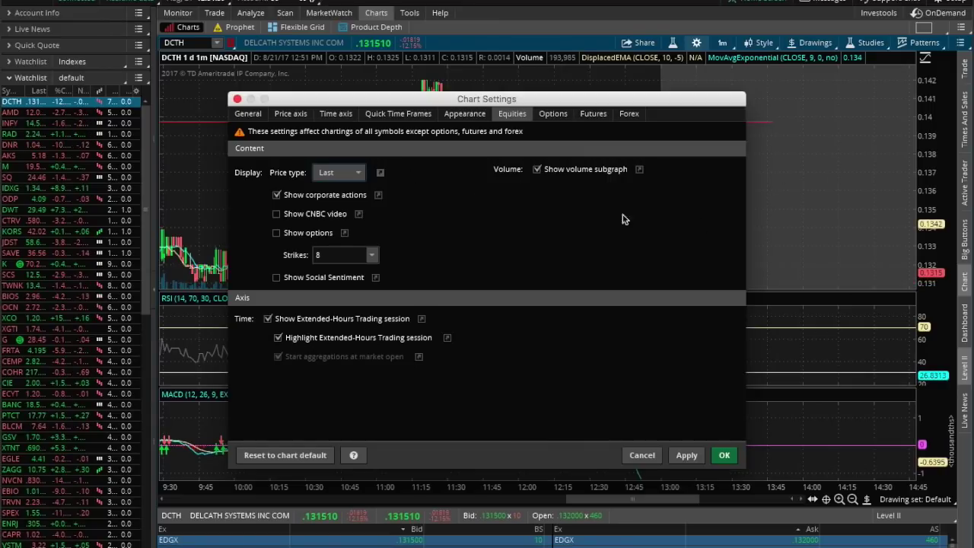
{"action": "left_click", "coordinate": [554, 114]}
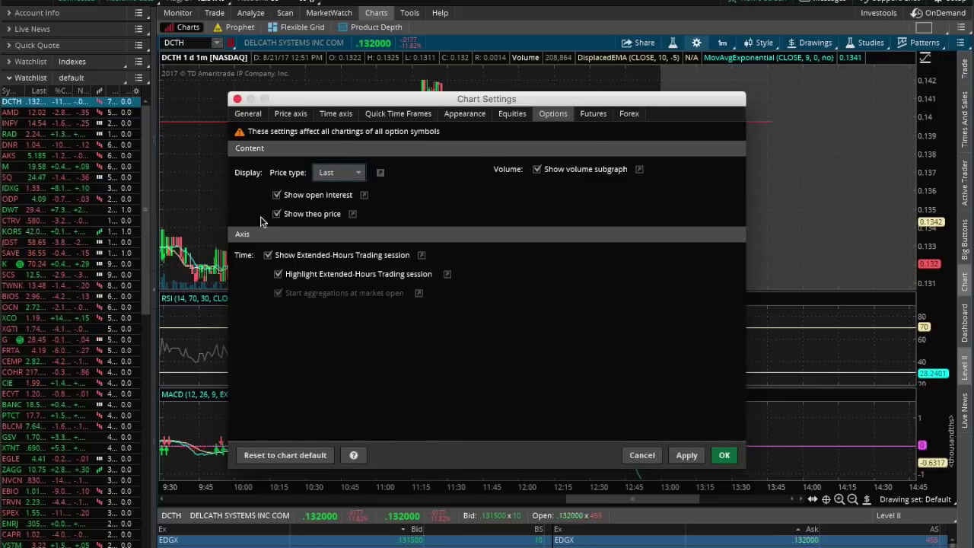
{"action": "left_click", "coordinate": [594, 113]}
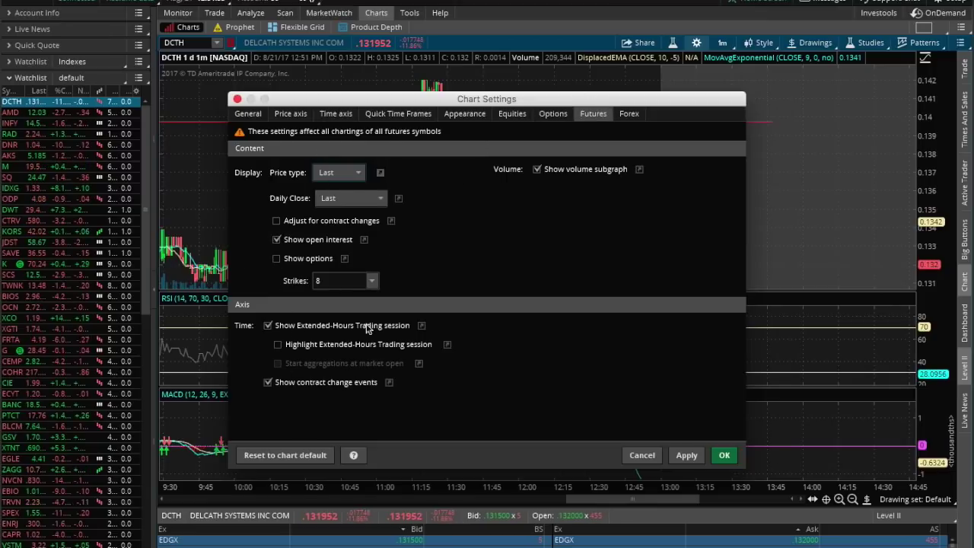
{"action": "left_click", "coordinate": [639, 114]}
{"action": "left_click", "coordinate": [250, 114]}
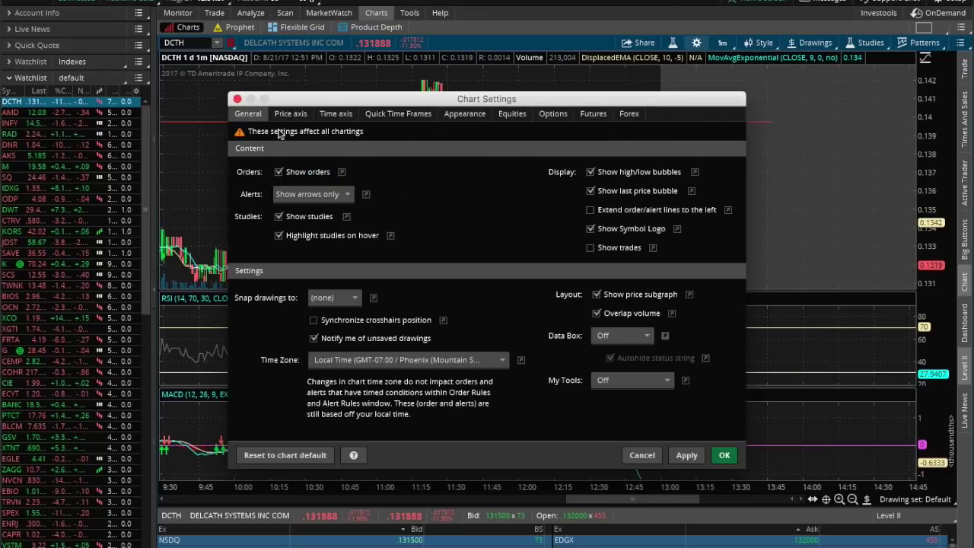
{"action": "left_click", "coordinate": [642, 455]}
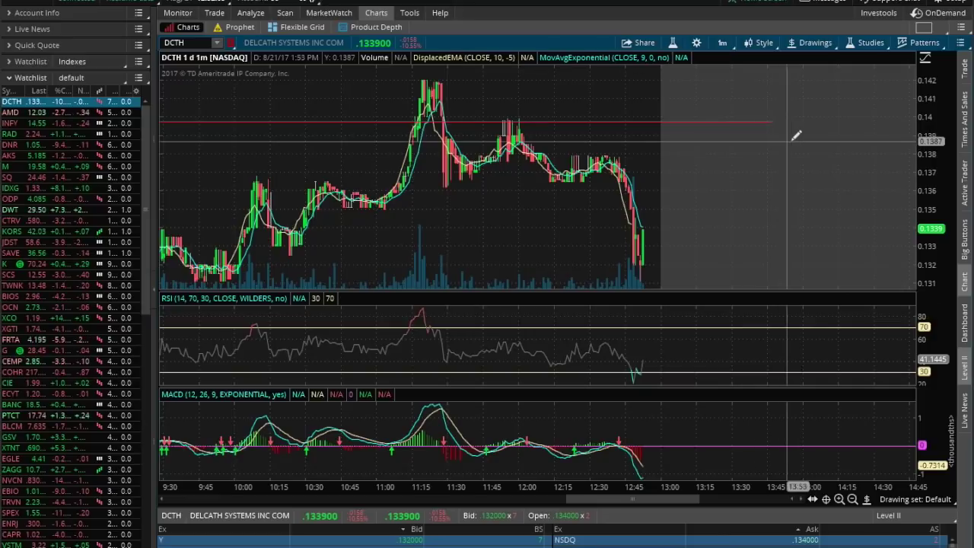
- Search the studies for "mac", move the MACD study from its lower subgraph onto the Price graph, and apply the change
{"action": "left_click", "coordinate": [867, 44]}
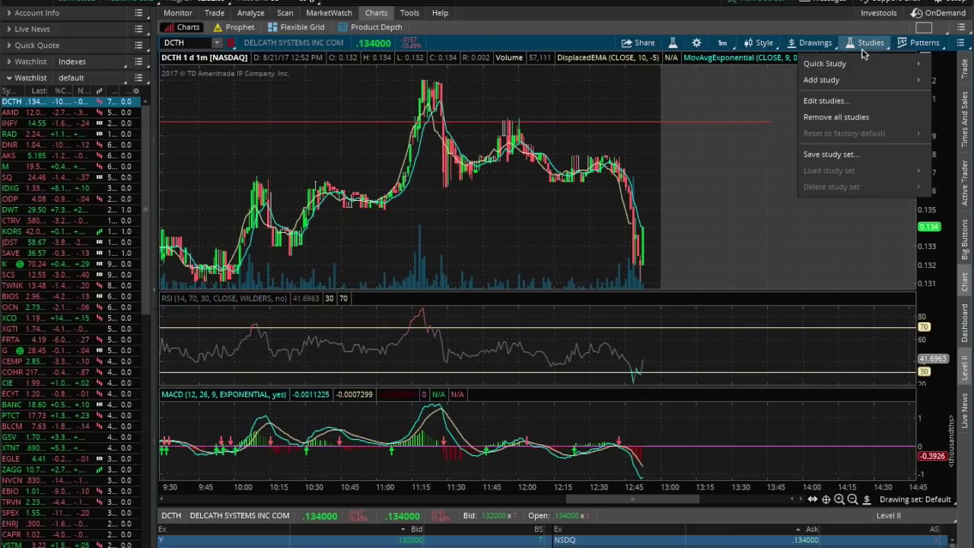
{"action": "mouse_move", "coordinate": [847, 81]}
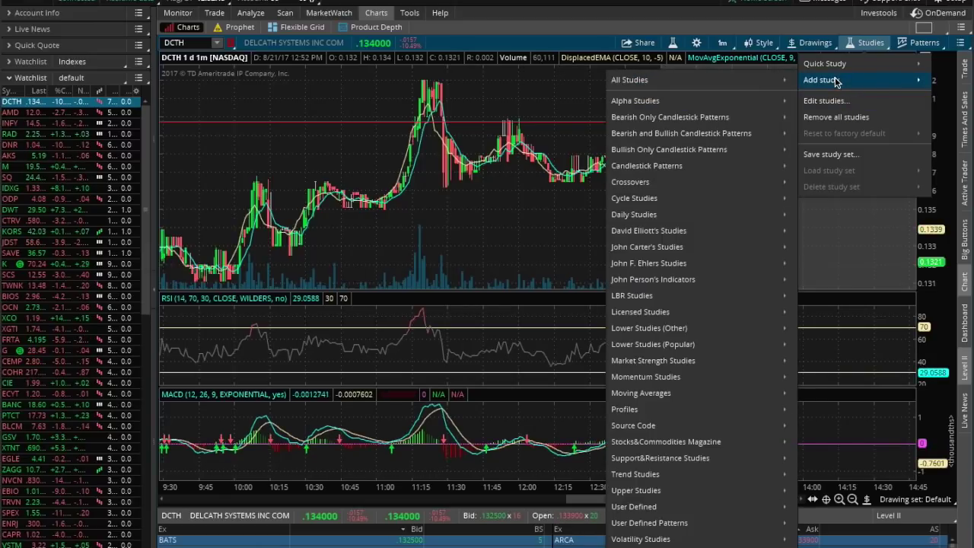
{"action": "left_click", "coordinate": [841, 99]}
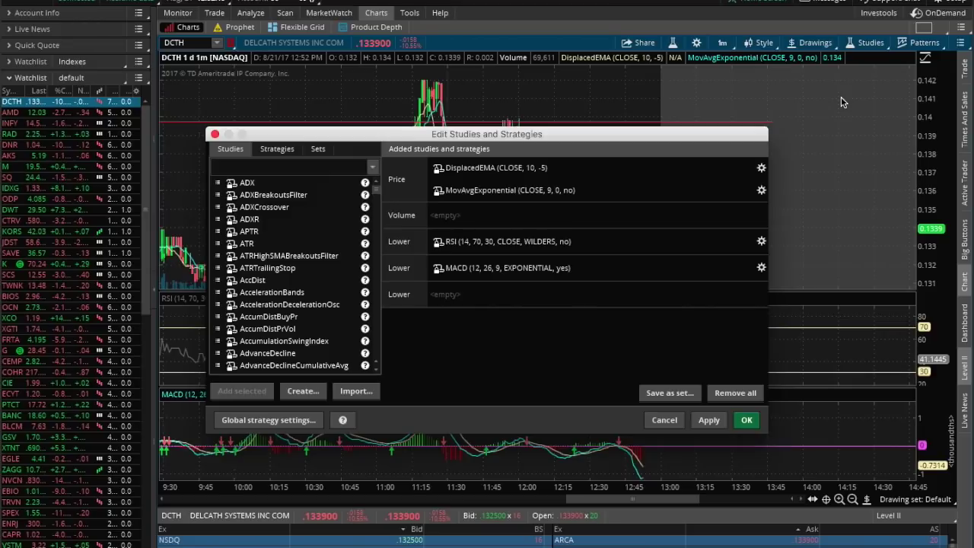
{"action": "type", "text": "mac"}
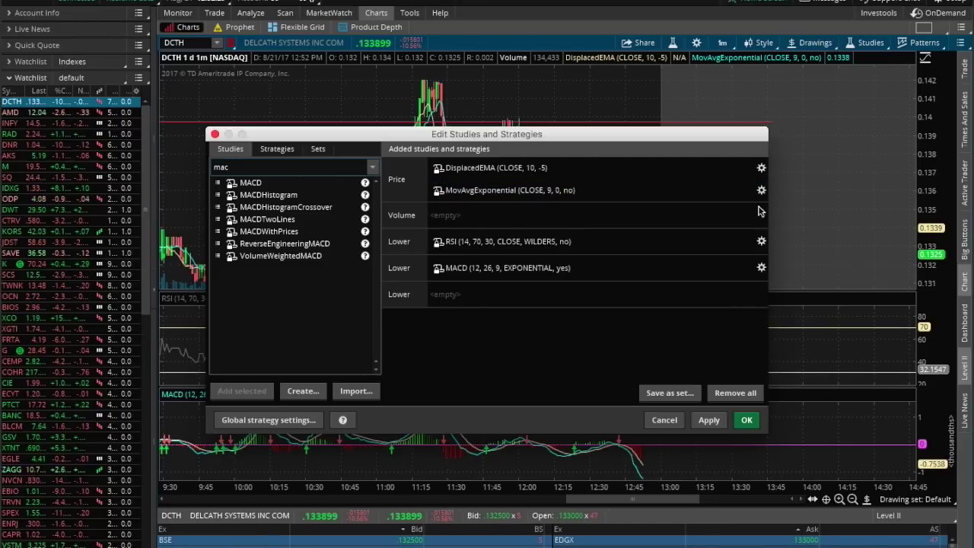
{"action": "left_click_drag", "start_coordinate": [551, 268], "coordinate": [553, 187]}
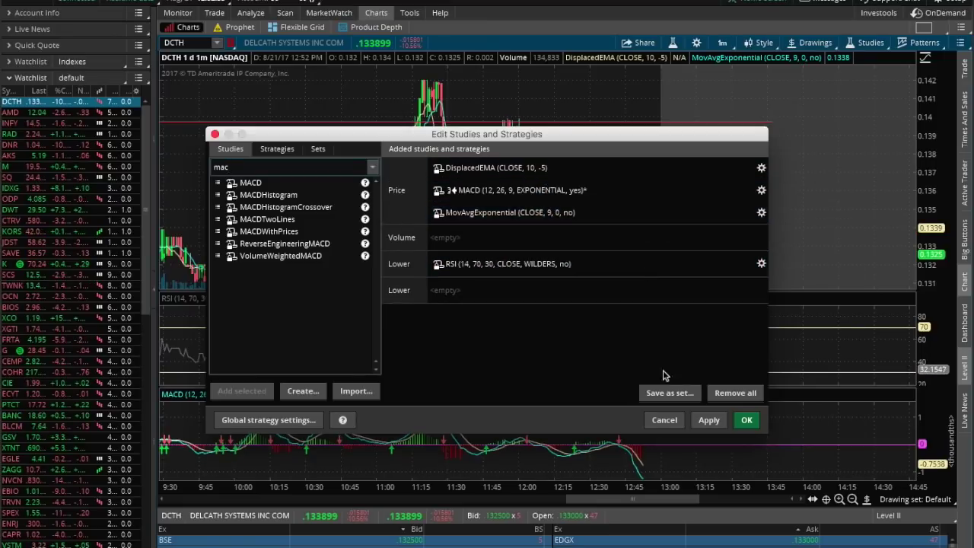
{"action": "left_click", "coordinate": [745, 421]}
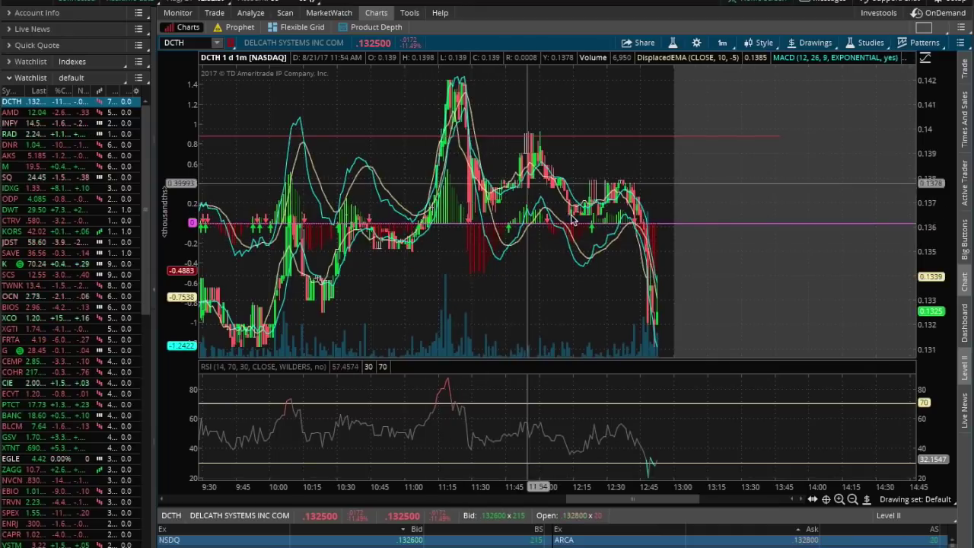
- Move the MACD study from the Price graph back to its own lower subgraph and apply the change
{"action": "left_click", "coordinate": [866, 43]}
{"action": "left_click", "coordinate": [830, 101]}
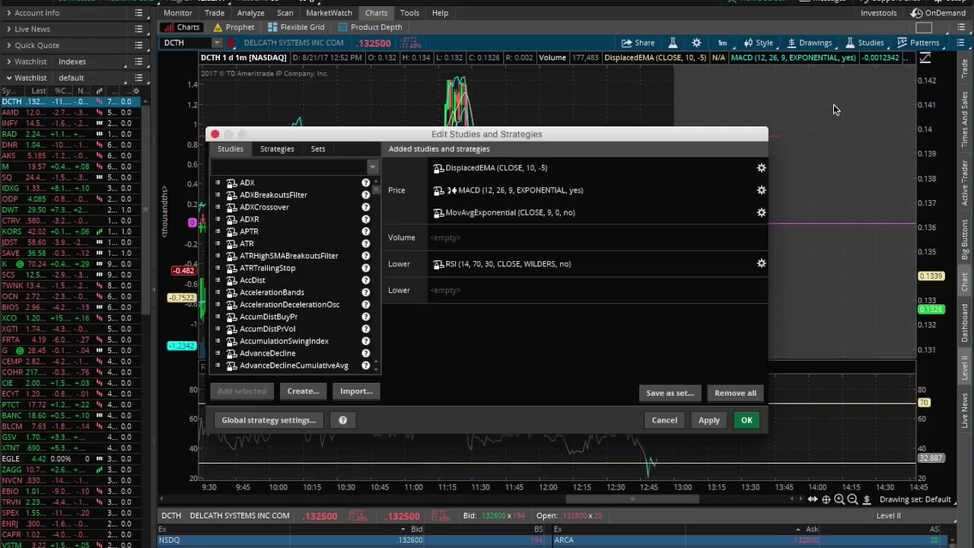
{"action": "left_click_drag", "start_coordinate": [525, 190], "coordinate": [510, 289]}
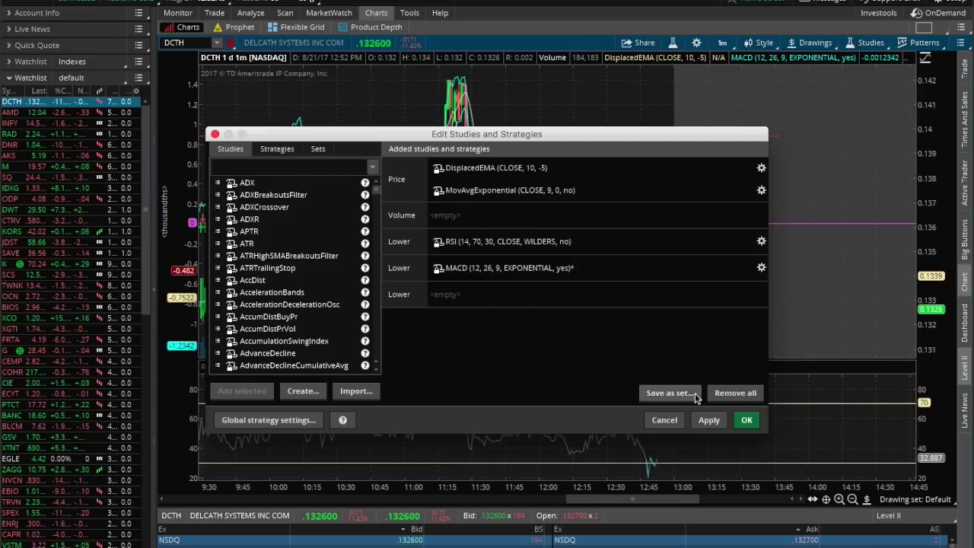
{"action": "left_click", "coordinate": [746, 420]}
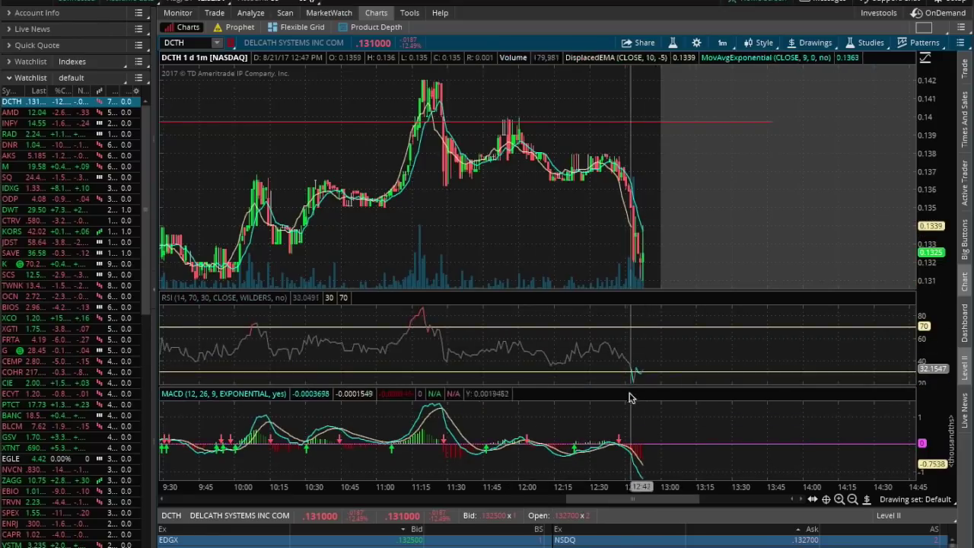
- Search the available studies for "rsi", select the RSI study, and close the studies editor without adding it
{"action": "left_click", "coordinate": [865, 44]}
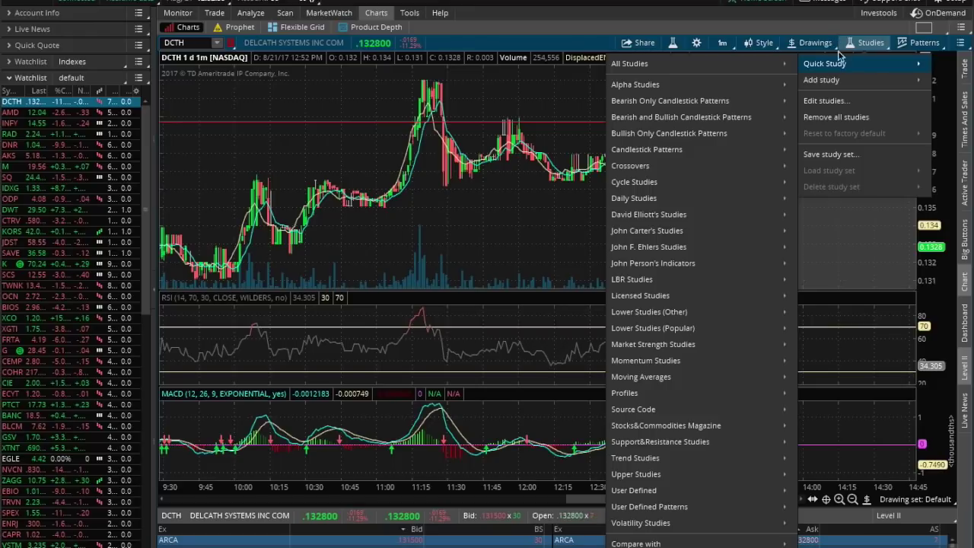
{"action": "left_click", "coordinate": [830, 101]}
{"action": "left_click", "coordinate": [266, 169]}
{"action": "type", "text": "rsi"}
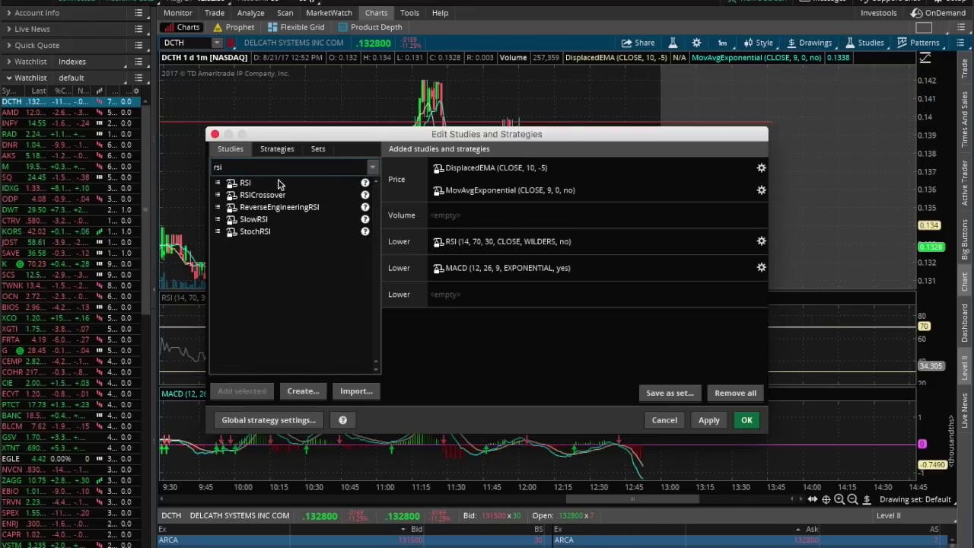
{"action": "left_click", "coordinate": [278, 186]}
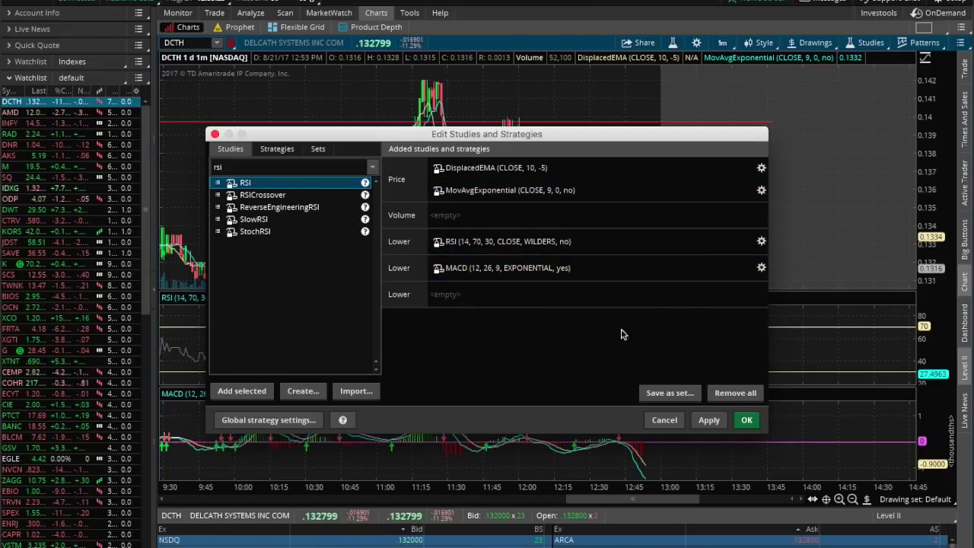
{"action": "left_click", "coordinate": [669, 424]}
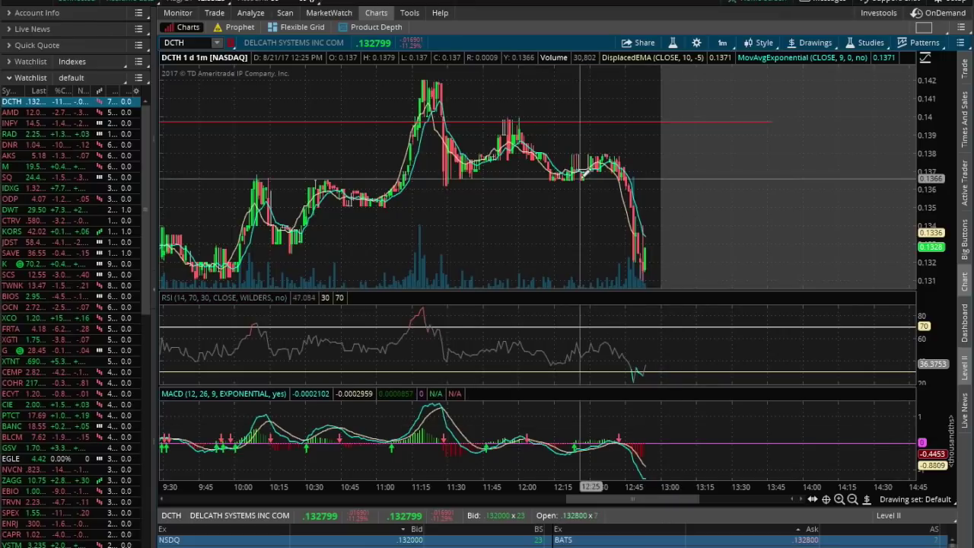
- Load AMD into the chart from the watchlist and widen the watchlist to show its full columns
{"action": "left_click", "coordinate": [12, 112]}
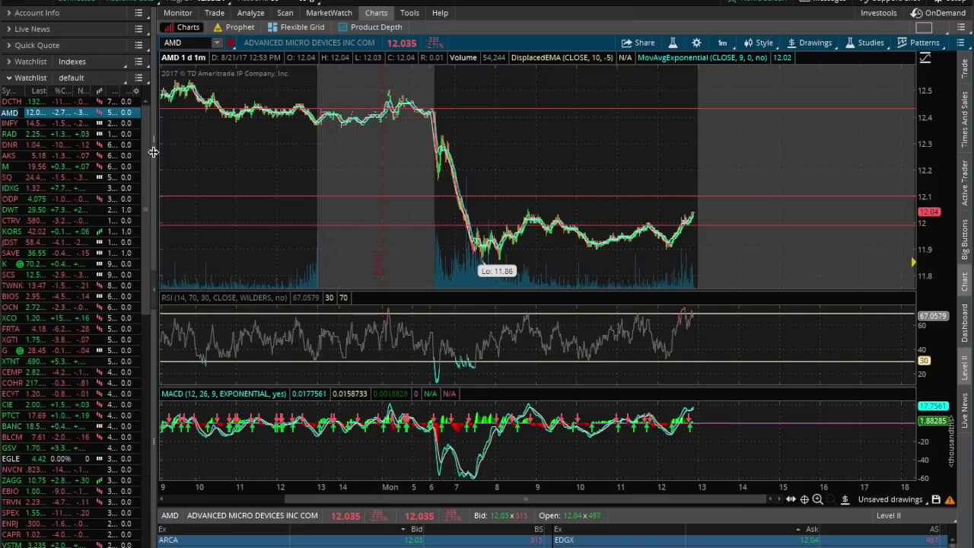
{"action": "left_click_drag", "start_coordinate": [156, 152], "coordinate": [387, 106]}
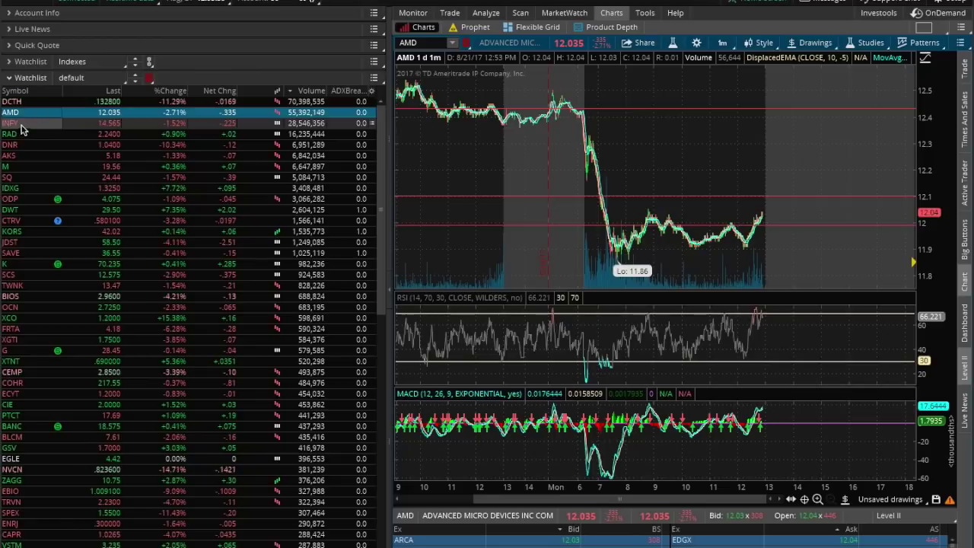
- Load the JNUG symbol into the chart and narrow the watchlist to give the chart more room
{"action": "left_click", "coordinate": [420, 44]}
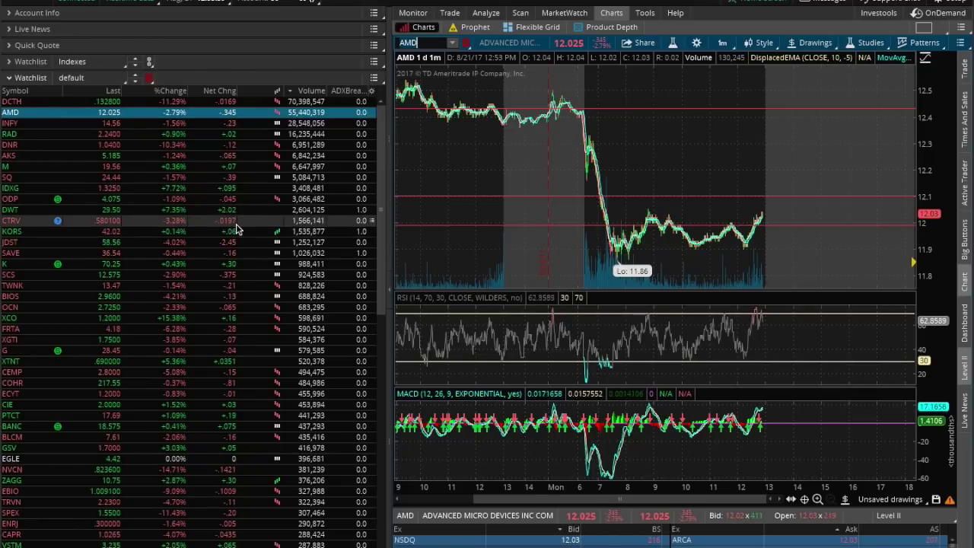
{"action": "type", "text": "J"}
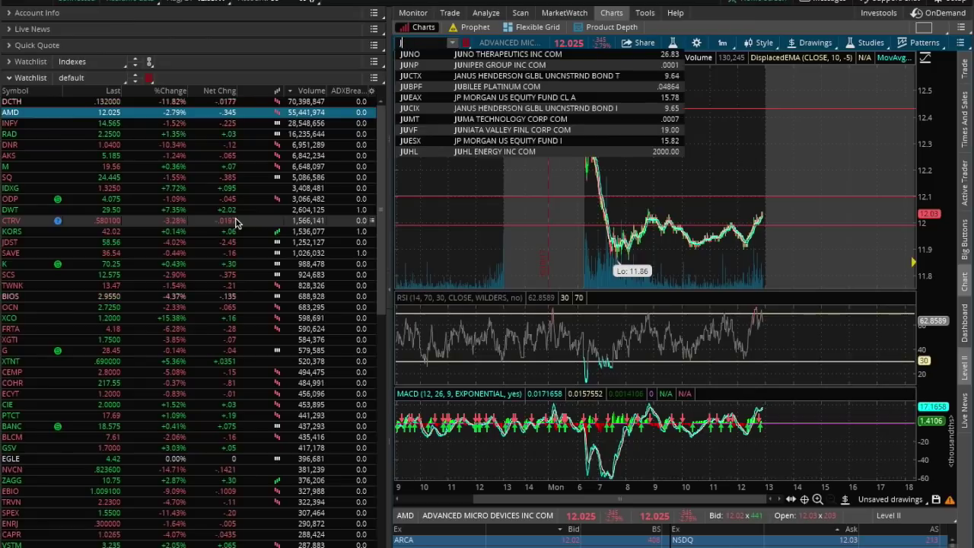
{"action": "type", "text": "NUG"}
{"action": "key", "text": "Return"}
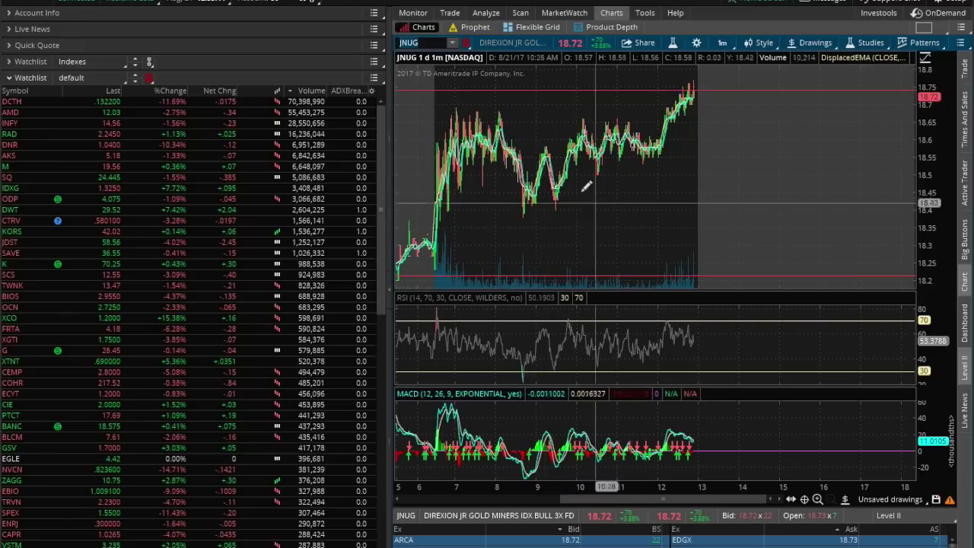
{"action": "left_click_drag", "start_coordinate": [391, 120], "coordinate": [287, 119]}
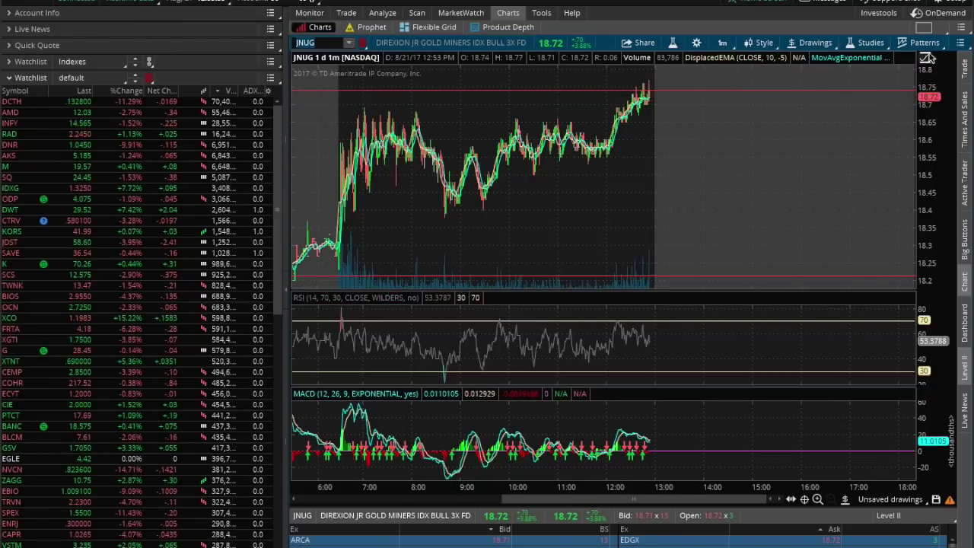
- Examine which watchlists JNUG can be added to, and leave without adding it
{"action": "left_click", "coordinate": [961, 44]}
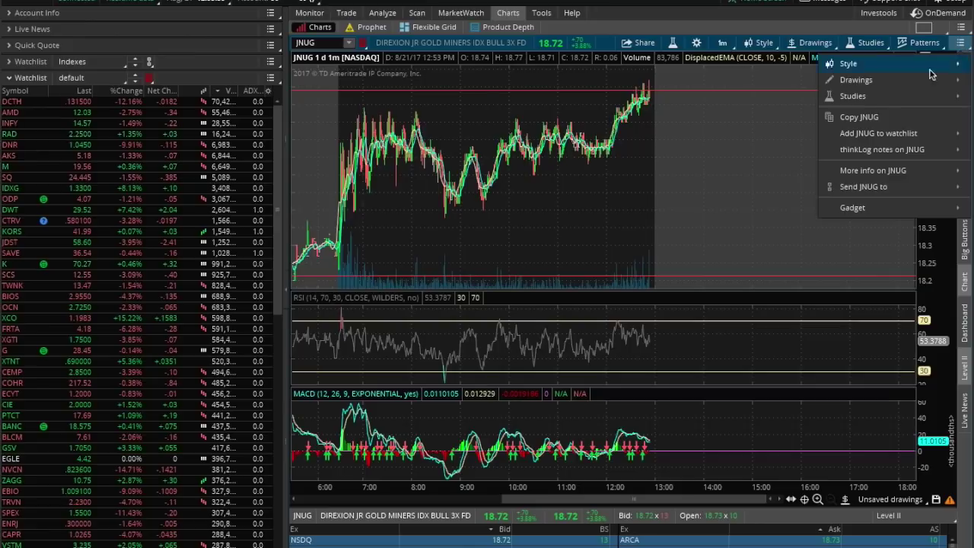
{"action": "mouse_move", "coordinate": [887, 139]}
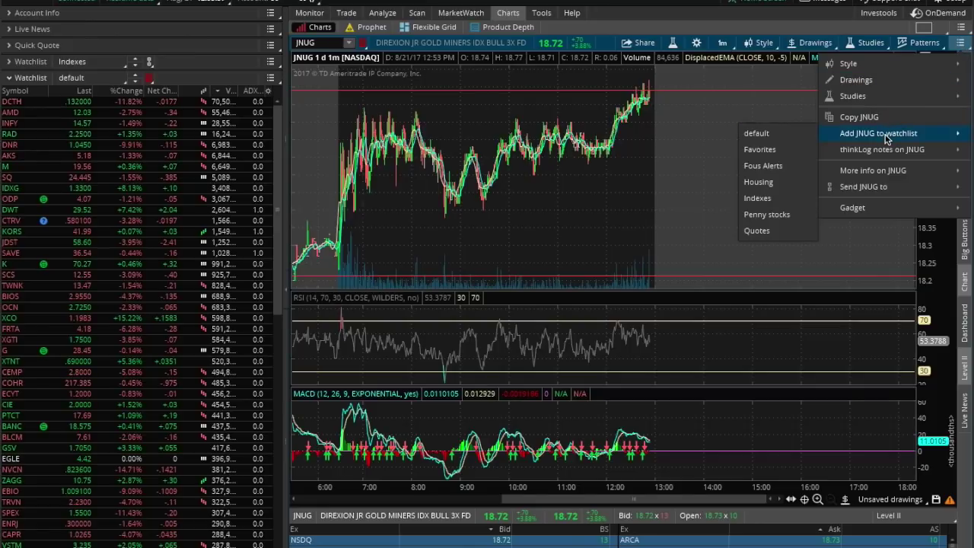
{"action": "left_click", "coordinate": [721, 112]}
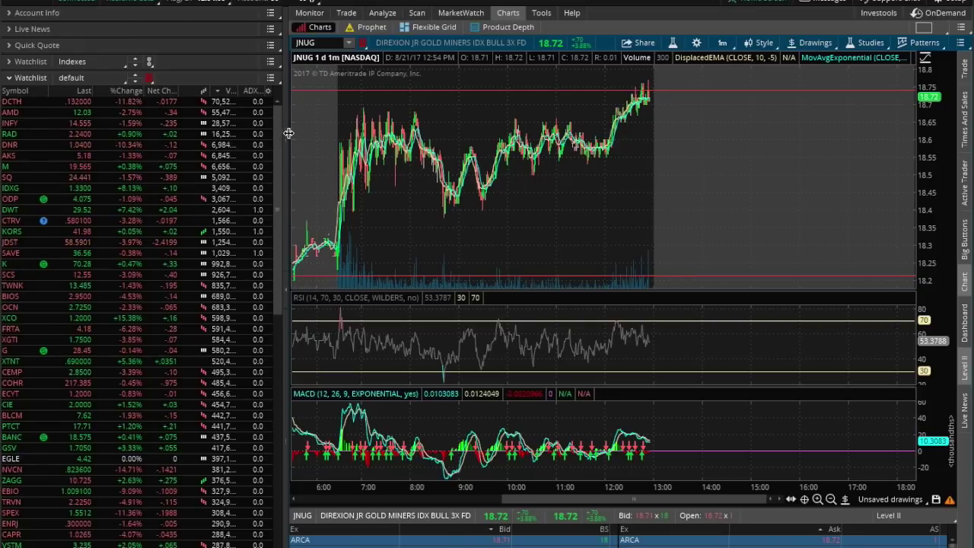
- Widen the watchlist again, unlink the JNUG chart from its colour group, and select DCTH in the watchlist
{"action": "left_click_drag", "start_coordinate": [287, 130], "coordinate": [479, 131]}
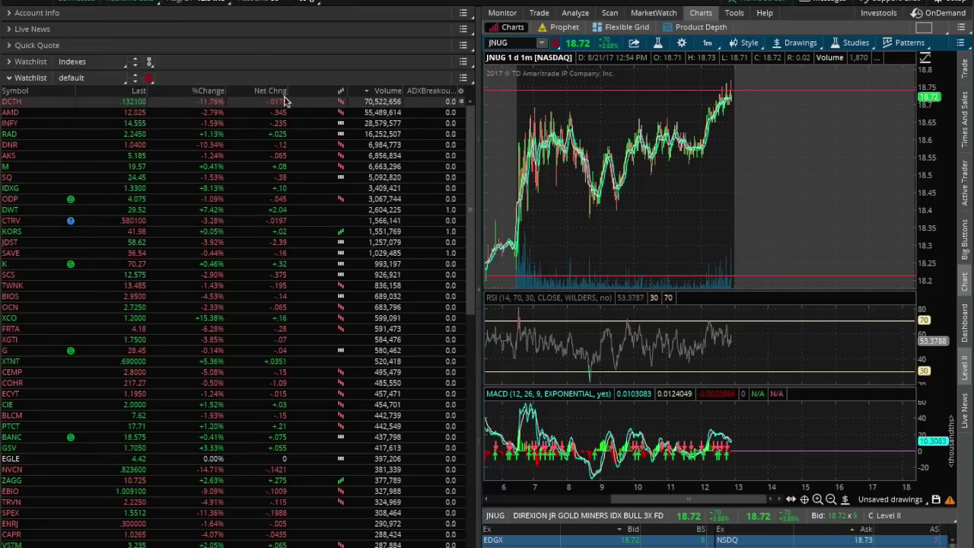
{"action": "left_click", "coordinate": [557, 43]}
{"action": "left_click", "coordinate": [554, 67]}
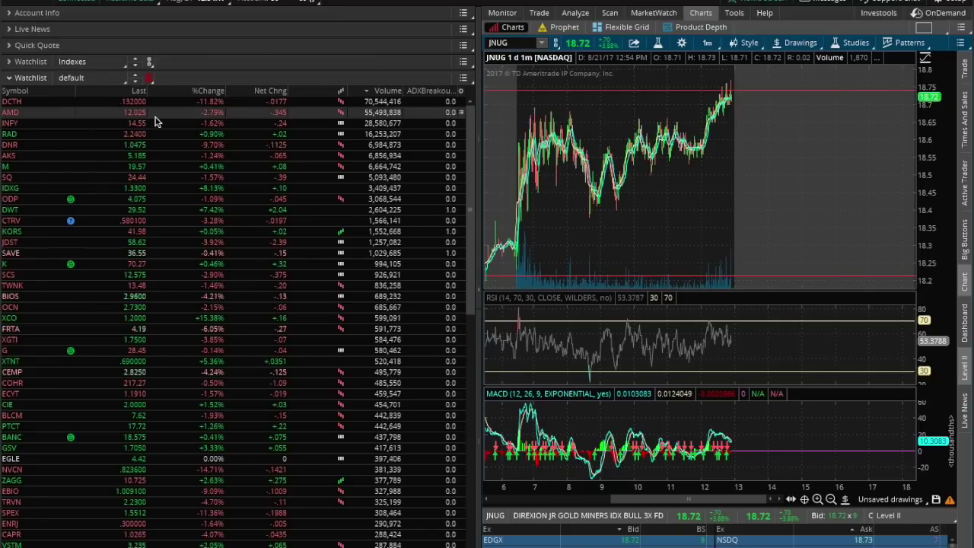
{"action": "left_click", "coordinate": [64, 101]}
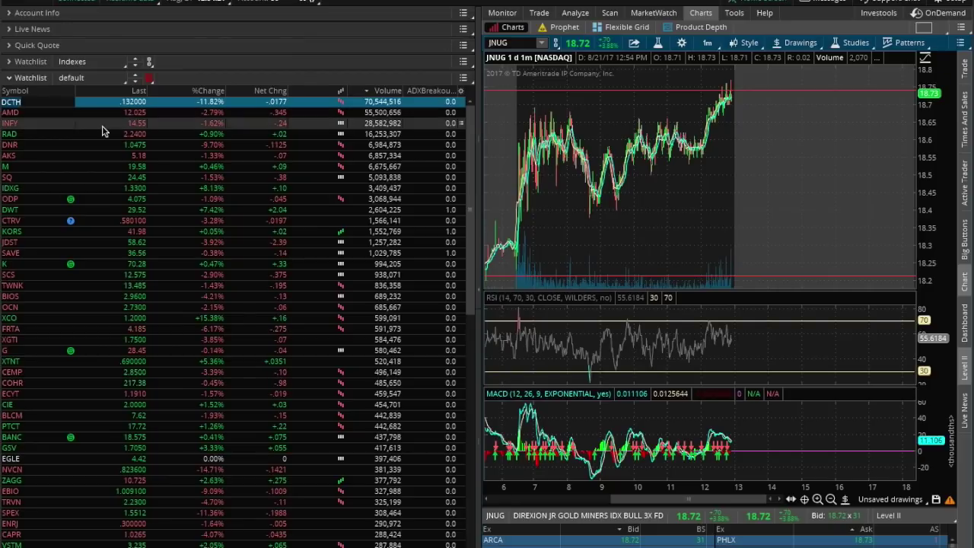
- Link both the default watchlist and the chart to the Red colour group
{"action": "left_click", "coordinate": [149, 78]}
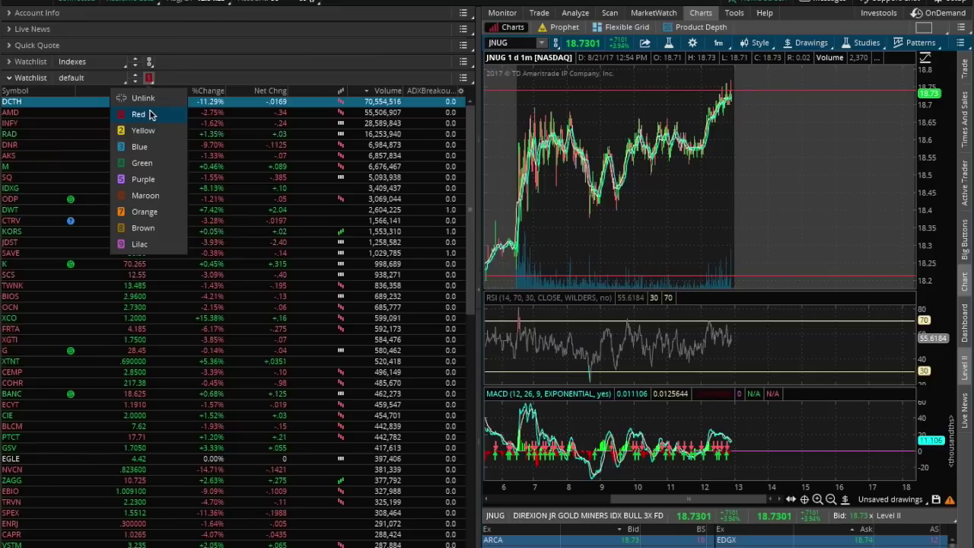
{"action": "left_click", "coordinate": [147, 113]}
{"action": "left_click", "coordinate": [557, 44]}
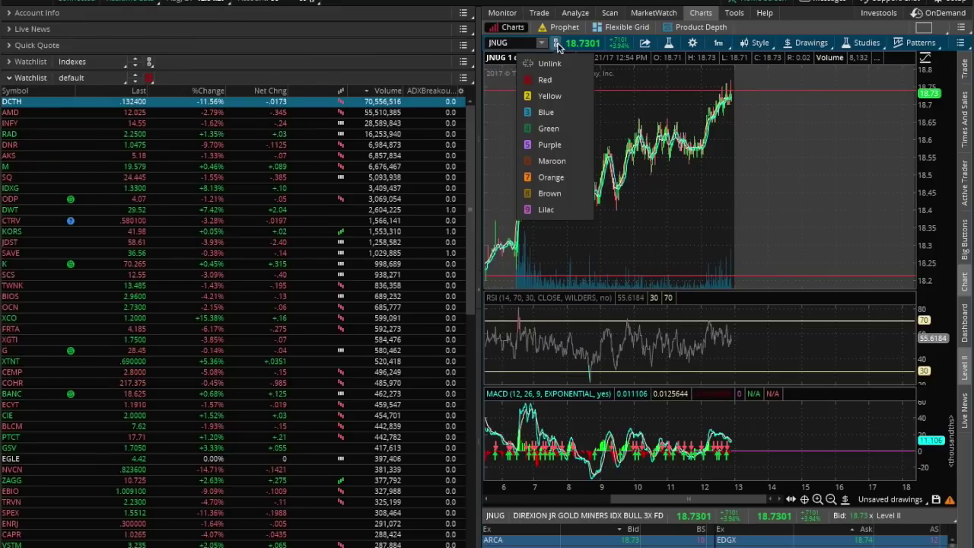
{"action": "left_click", "coordinate": [554, 82]}
- Step the linked chart through watchlist symbols including AMD, DNR and M, and finish on SQ
{"action": "left_click", "coordinate": [18, 112]}
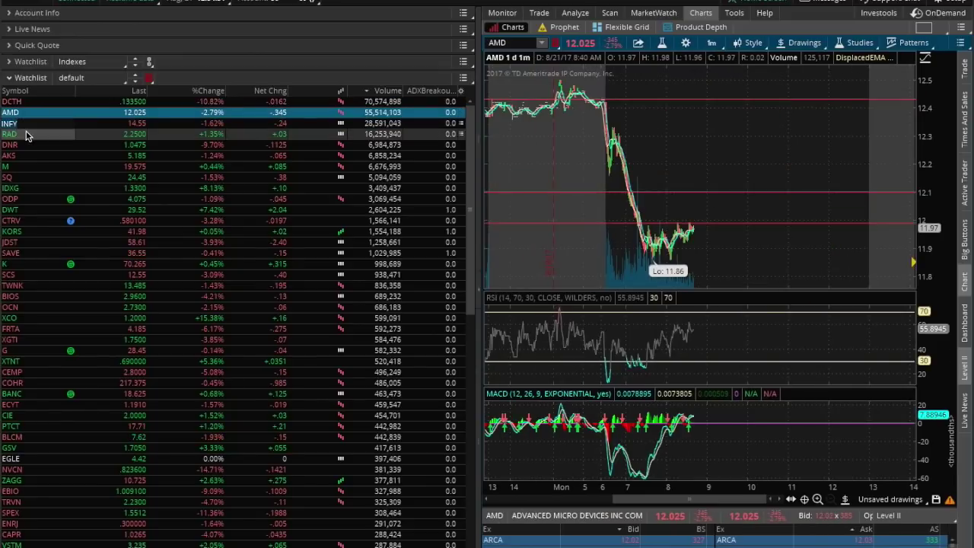
{"action": "left_click", "coordinate": [23, 123]}
{"action": "left_click", "coordinate": [31, 146]}
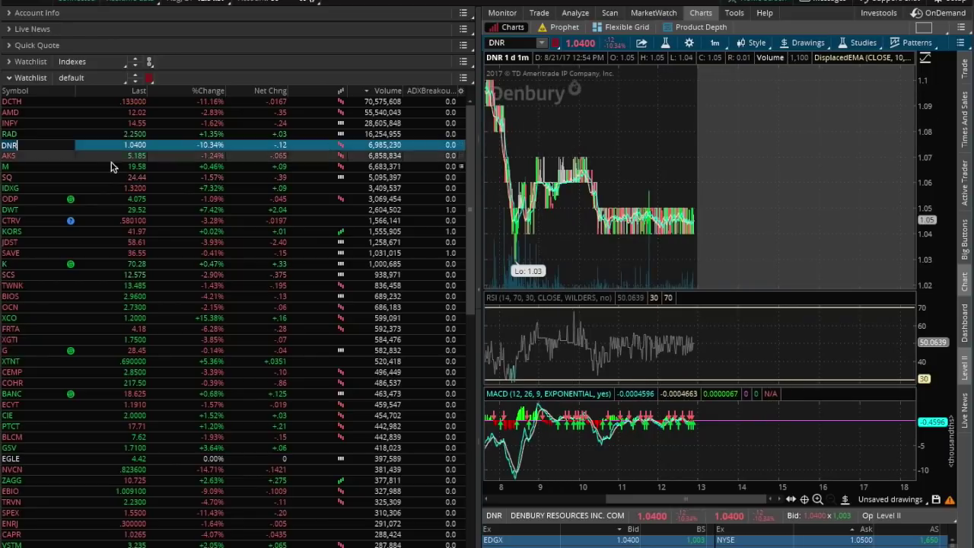
{"action": "left_click", "coordinate": [89, 154]}
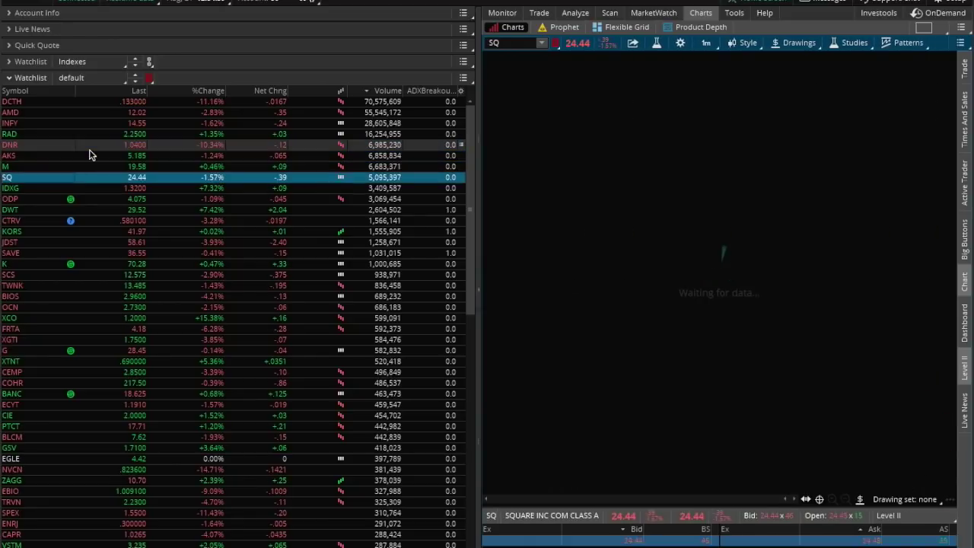
{"action": "key", "text": "Down"}
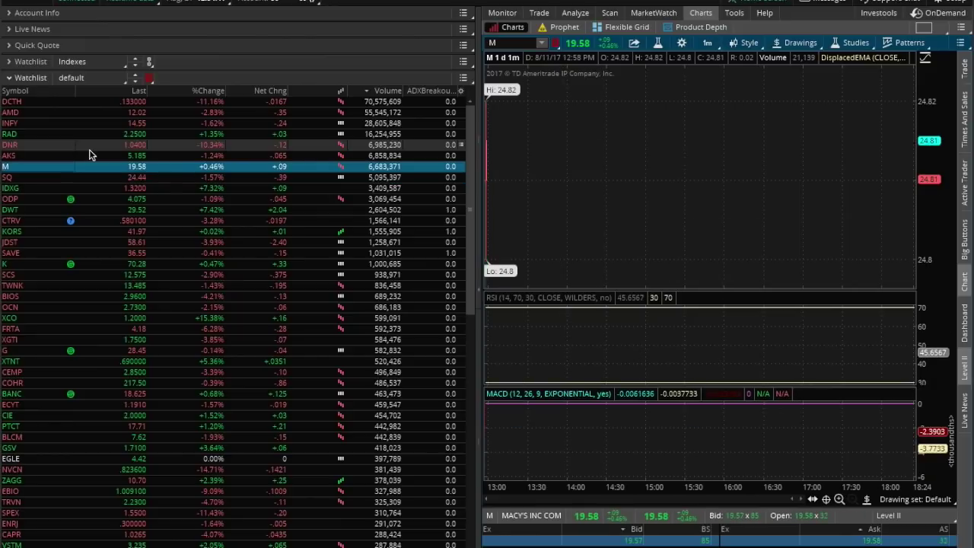
{"action": "key", "text": "Down"}
{"action": "key", "text": "Up"}
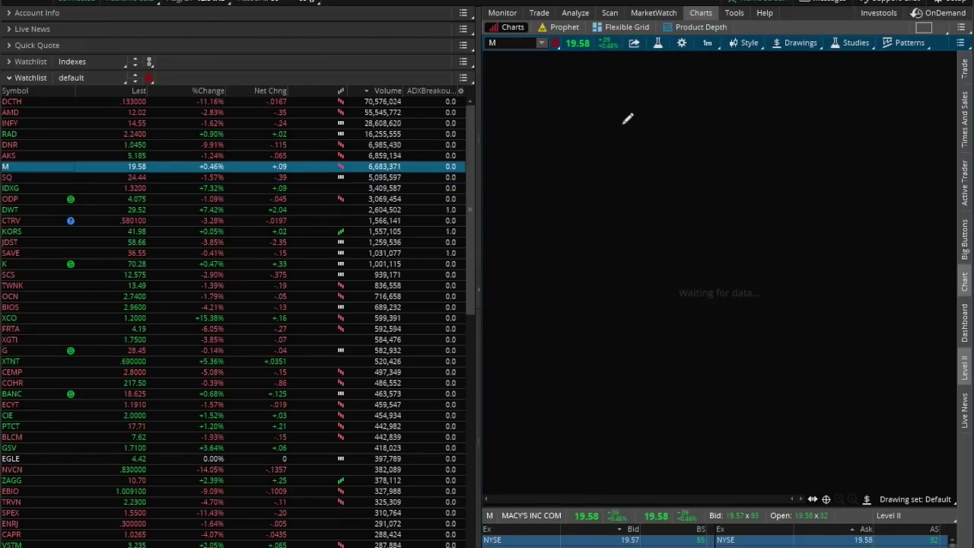
{"action": "key", "text": "Down"}
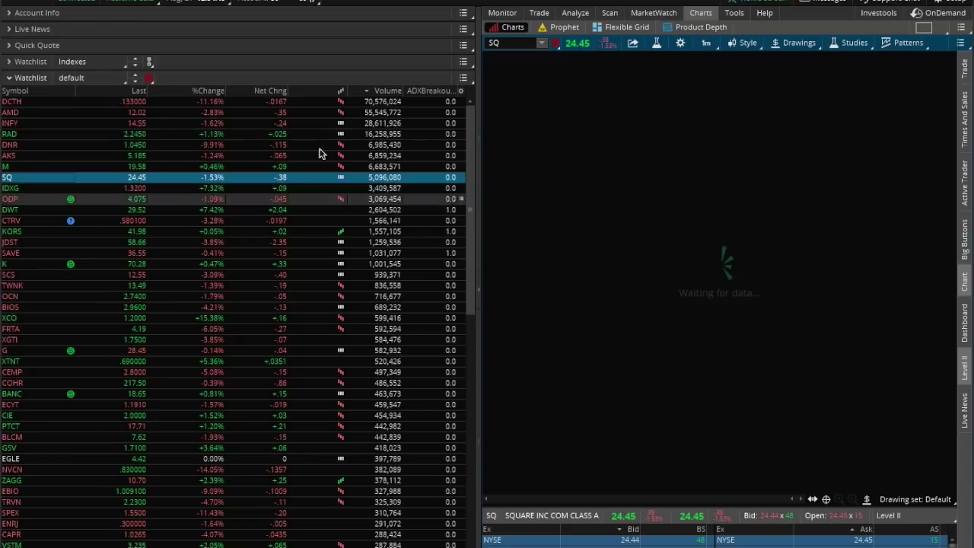
- Sort the default watchlist by ascending volume, and return it to descending volume
{"action": "left_click", "coordinate": [372, 93]}
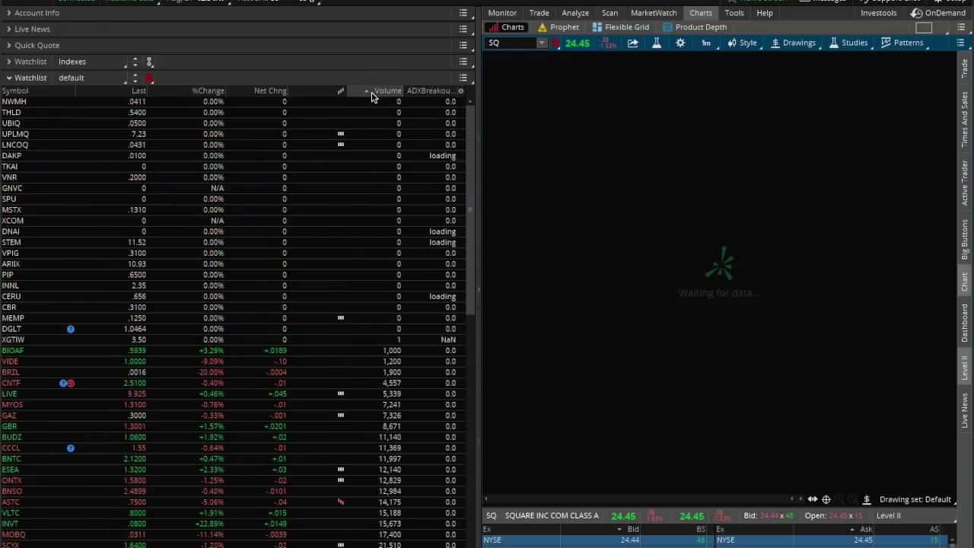
{"action": "left_click", "coordinate": [373, 93]}
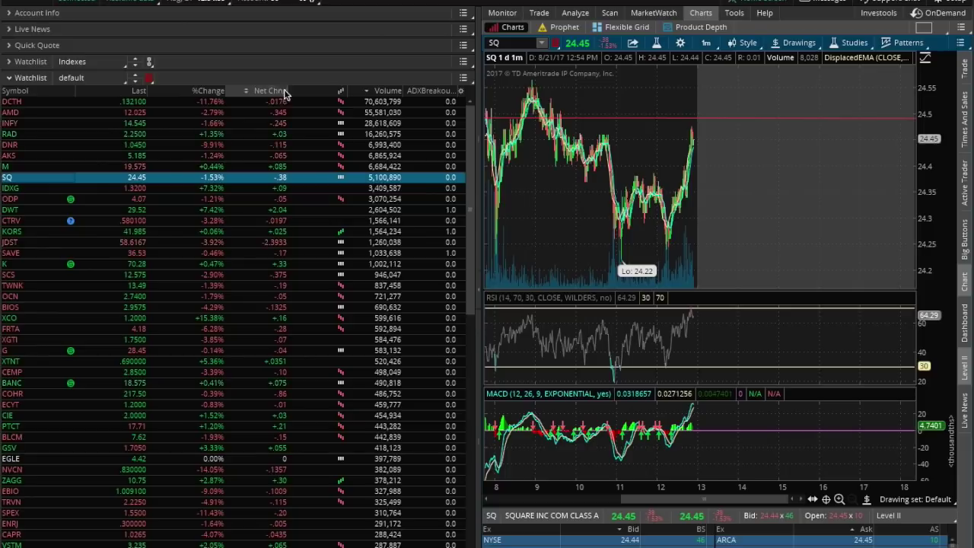
- Toggle the default watchlist's volume sorting back to descending order and narrow the watchlist to give the chart more room
{"action": "left_click", "coordinate": [386, 91]}
{"action": "left_click", "coordinate": [386, 92]}
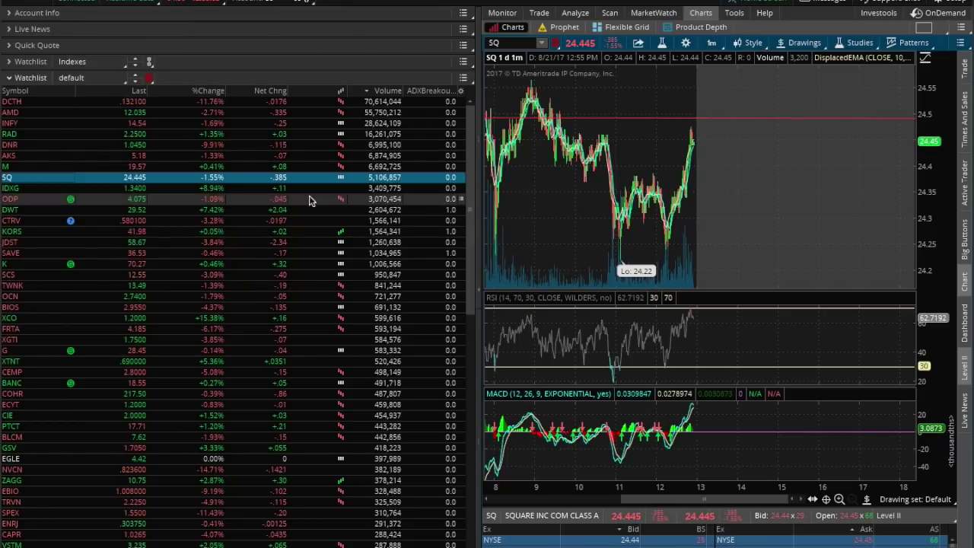
{"action": "left_click_drag", "start_coordinate": [381, 88], "coordinate": [177, 134]}
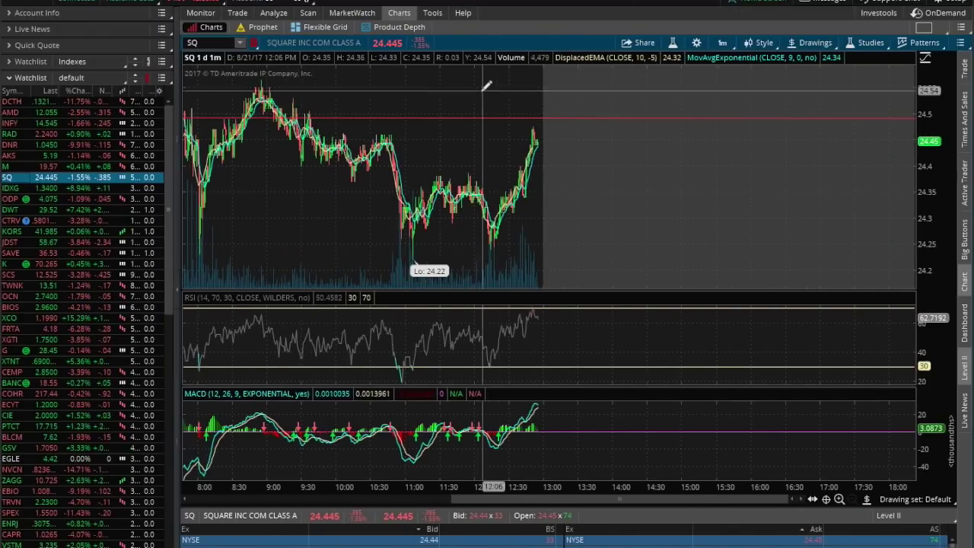
- Run the Stock Hacker scan with the existing Last, Volume and Price_Change filters
{"action": "left_click", "coordinate": [307, 13]}
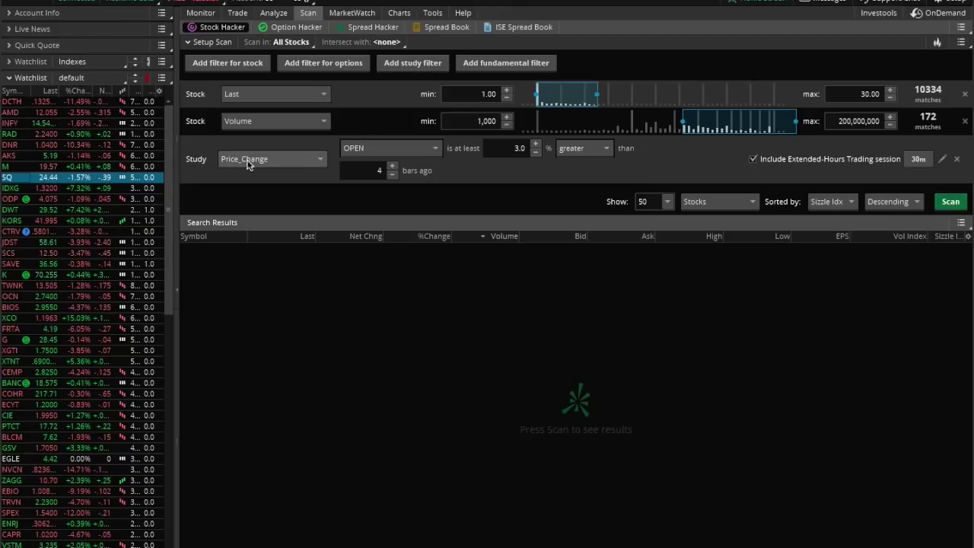
{"action": "left_click", "coordinate": [282, 166]}
{"action": "left_click", "coordinate": [227, 148]}
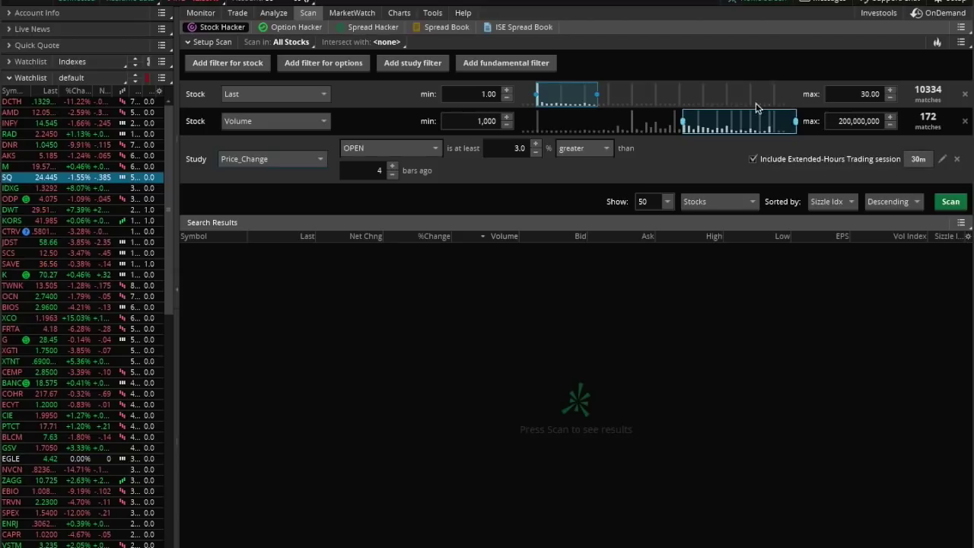
{"action": "left_click", "coordinate": [960, 202]}
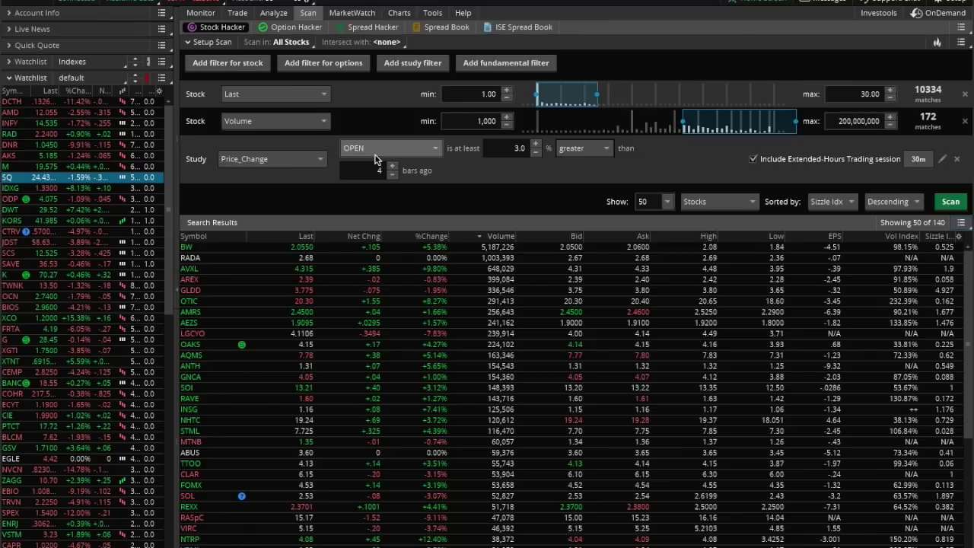
- Select AMD in the watchlist and return to its chart with the Level II quotes below
{"action": "left_click", "coordinate": [15, 101]}
{"action": "left_click", "coordinate": [12, 111]}
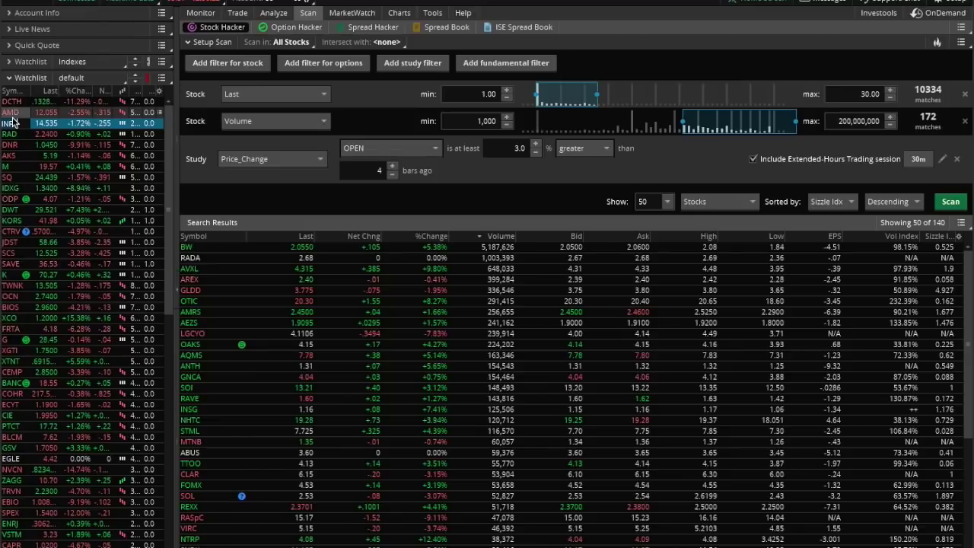
{"action": "left_click", "coordinate": [393, 14]}
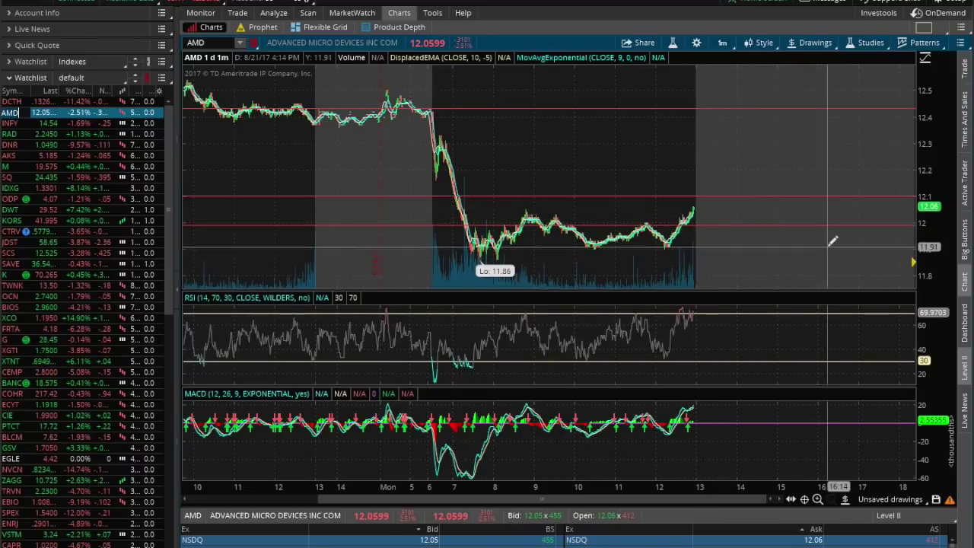
{"action": "left_click", "coordinate": [965, 368]}
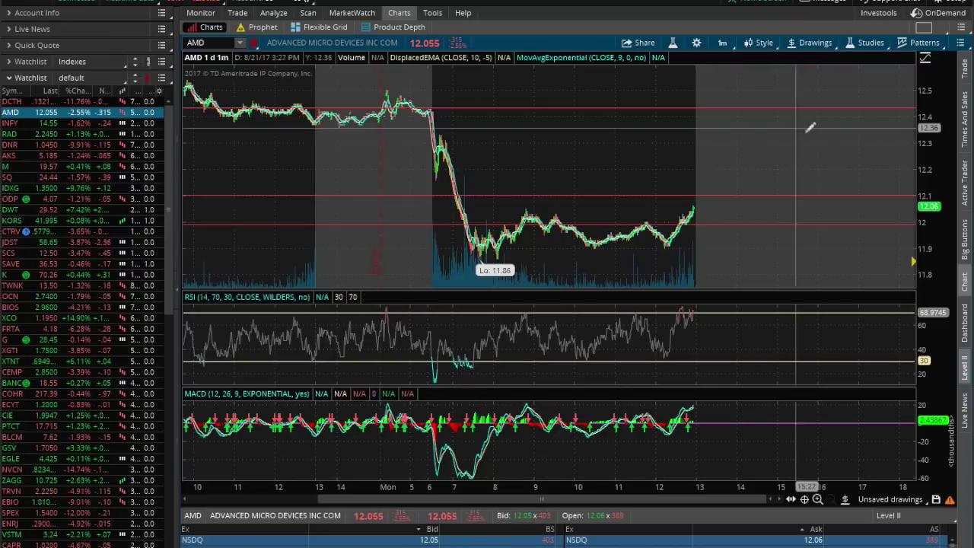
- Open Active Trader beside the AMD chart, review the order buttons available for customization, and leave the current set as it is
{"action": "left_click", "coordinate": [965, 181]}
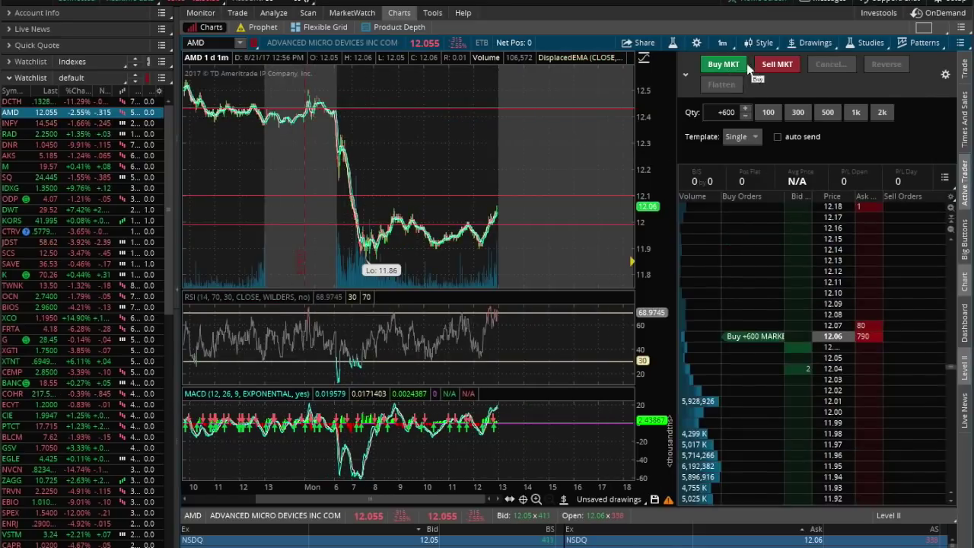
{"action": "left_click", "coordinate": [945, 74]}
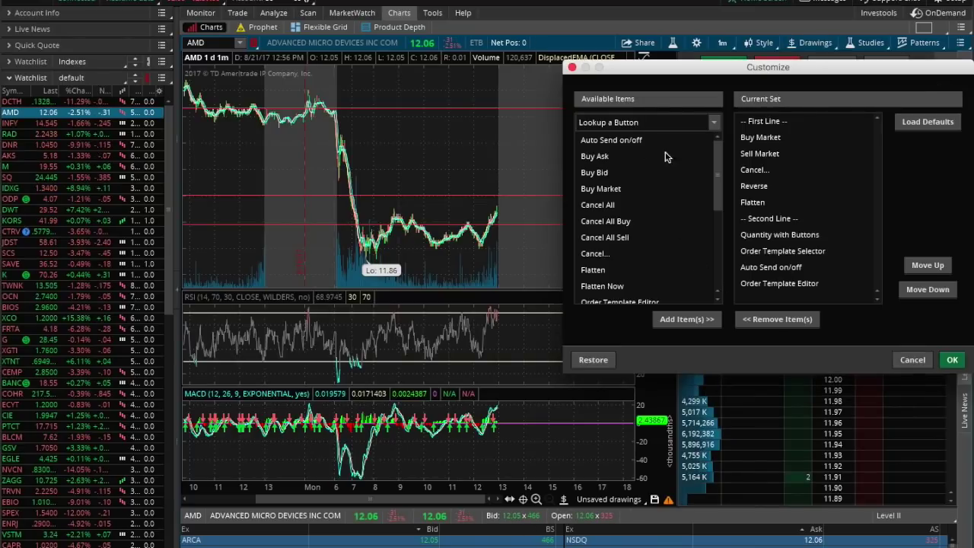
{"action": "scroll", "coordinate": [669, 221], "scroll_direction": "down", "scroll_amount": 4}
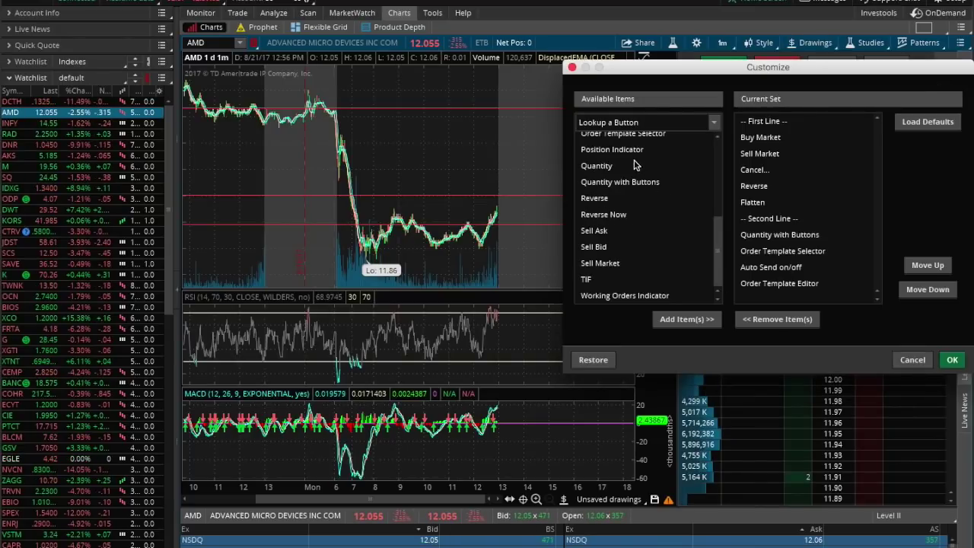
{"action": "scroll", "coordinate": [669, 173], "scroll_direction": "up", "scroll_amount": 5}
{"action": "scroll", "coordinate": [669, 173], "scroll_direction": "down", "scroll_amount": 5}
{"action": "scroll", "coordinate": [669, 173], "scroll_direction": "down", "scroll_amount": 1}
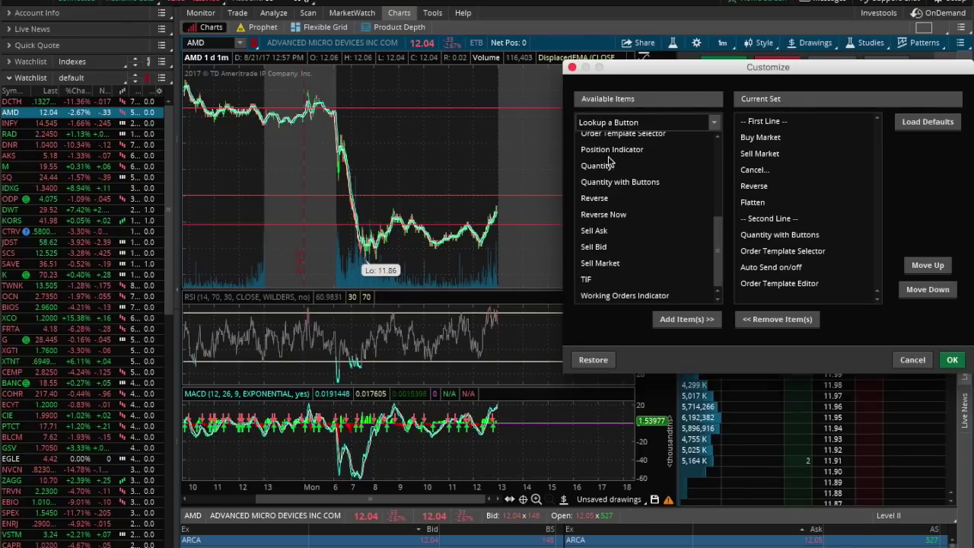
{"action": "left_click", "coordinate": [602, 237]}
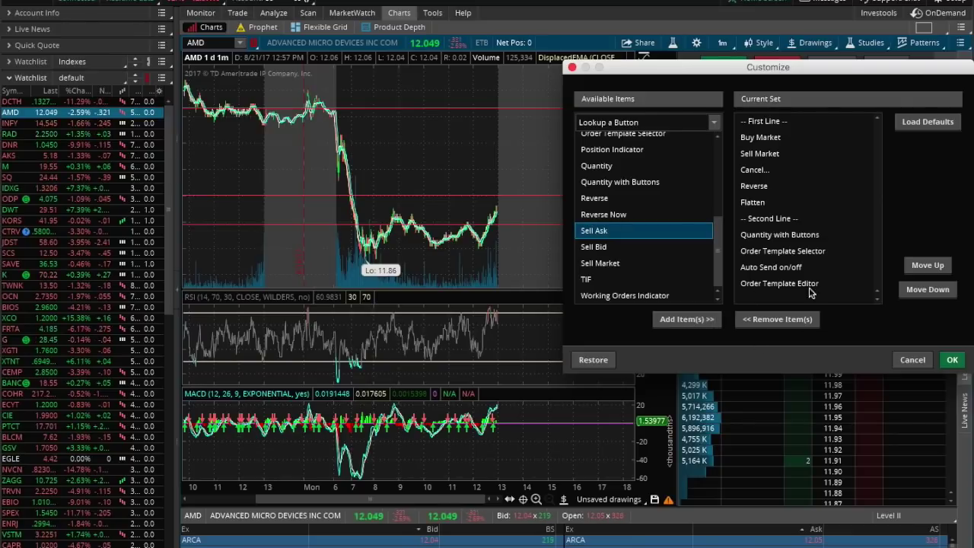
{"action": "left_click", "coordinate": [912, 360]}
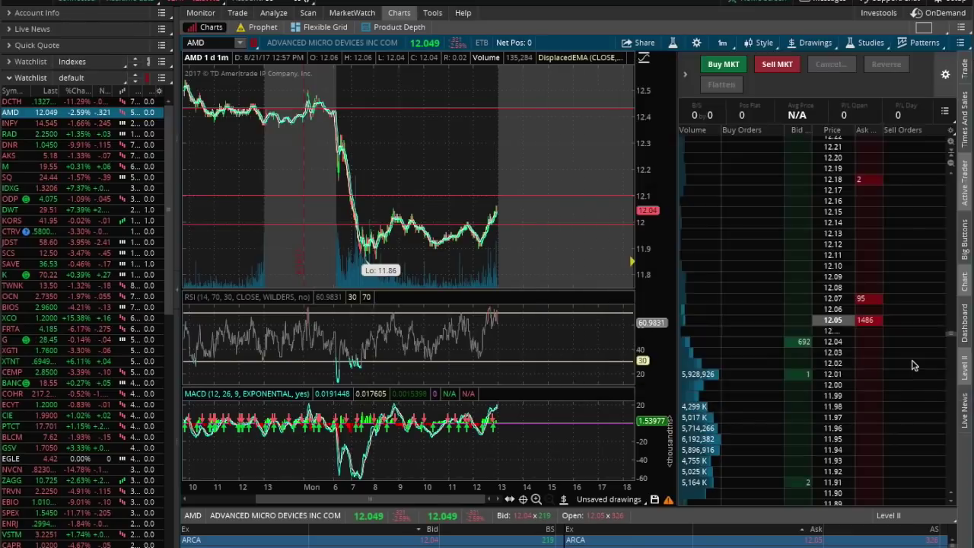
- Preview a market buy order for 600 AMD shares, dismiss the confirmation without sending it, and hide Active Trader
{"action": "left_click", "coordinate": [725, 65]}
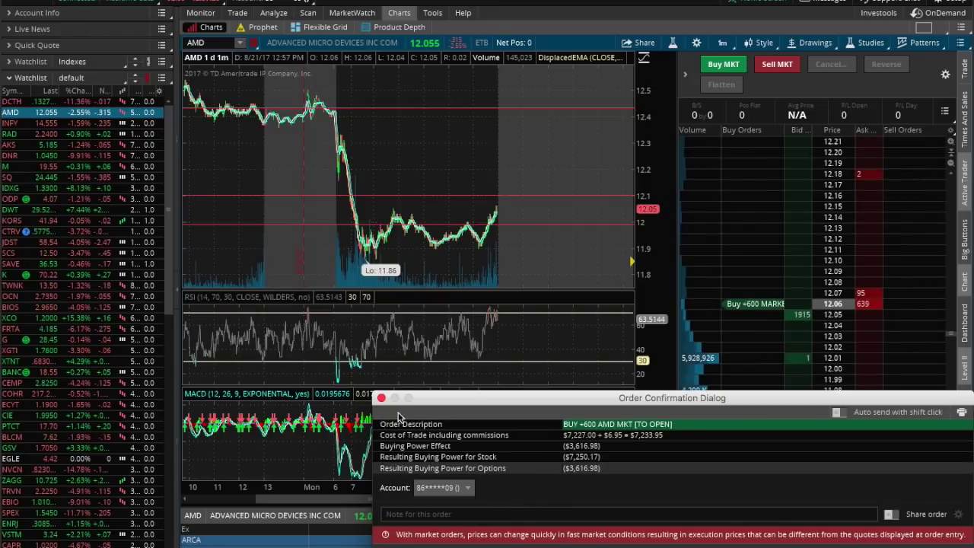
{"action": "left_click", "coordinate": [381, 398]}
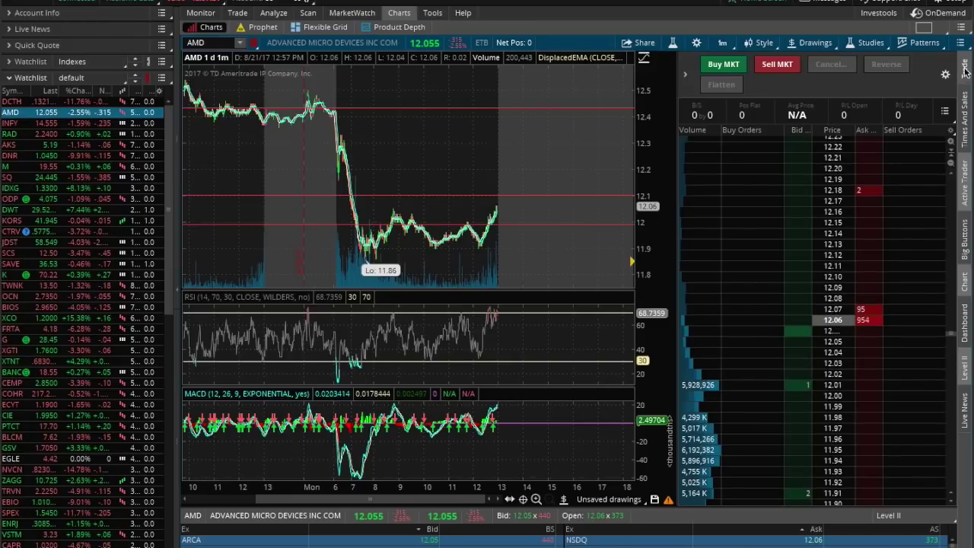
{"action": "left_click", "coordinate": [965, 187]}
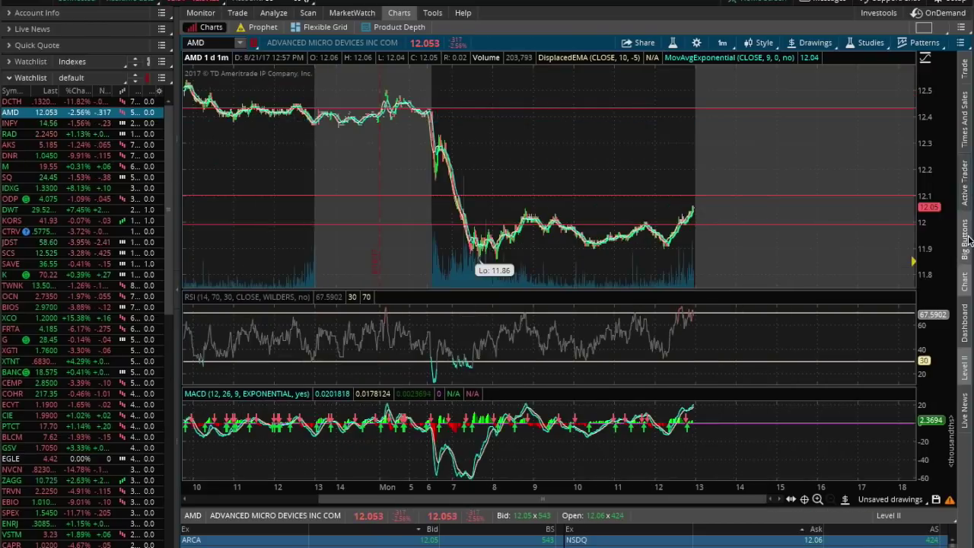
- Look at Big Buttons, Times And Sales and the Trade order bar for AMD, and hide them all again
{"action": "left_click", "coordinate": [965, 239]}
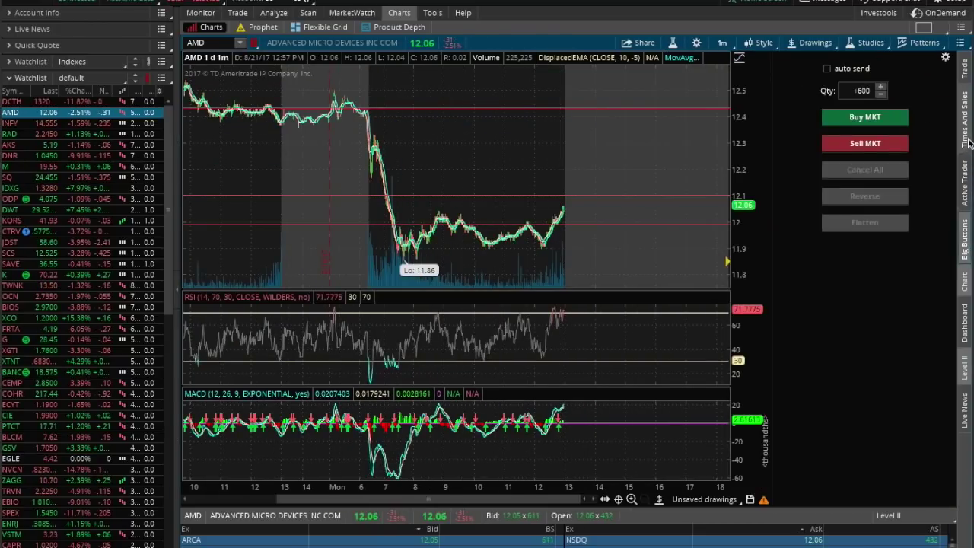
{"action": "left_click", "coordinate": [967, 141]}
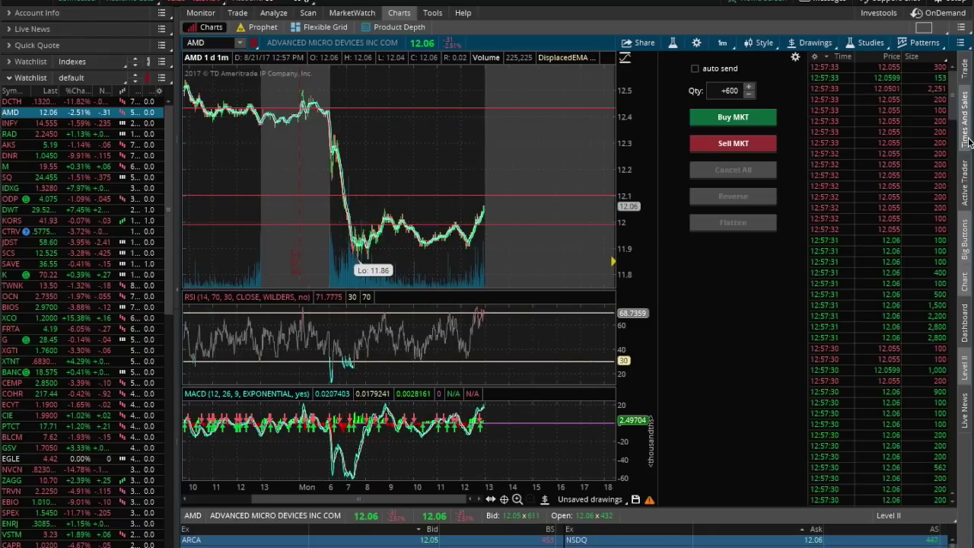
{"action": "left_click", "coordinate": [967, 107]}
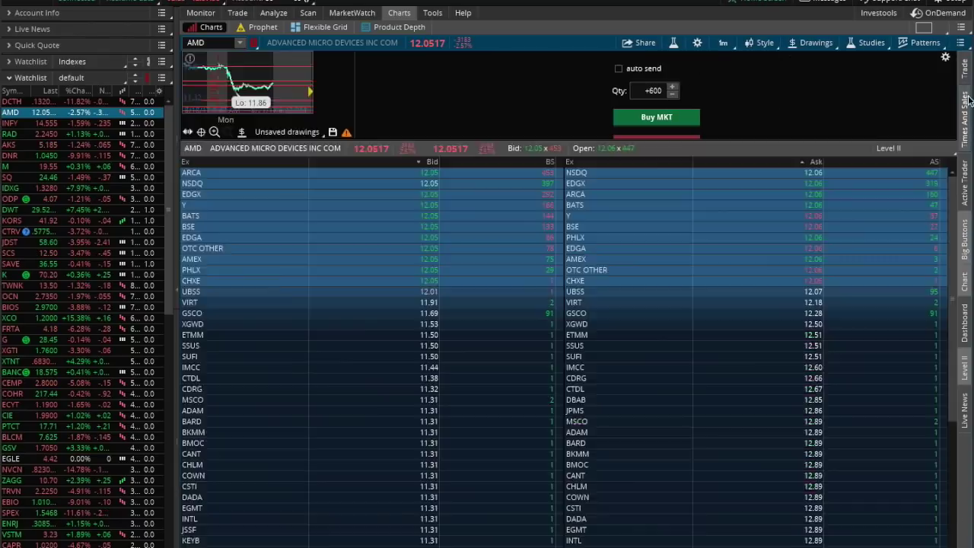
{"action": "left_click", "coordinate": [966, 232]}
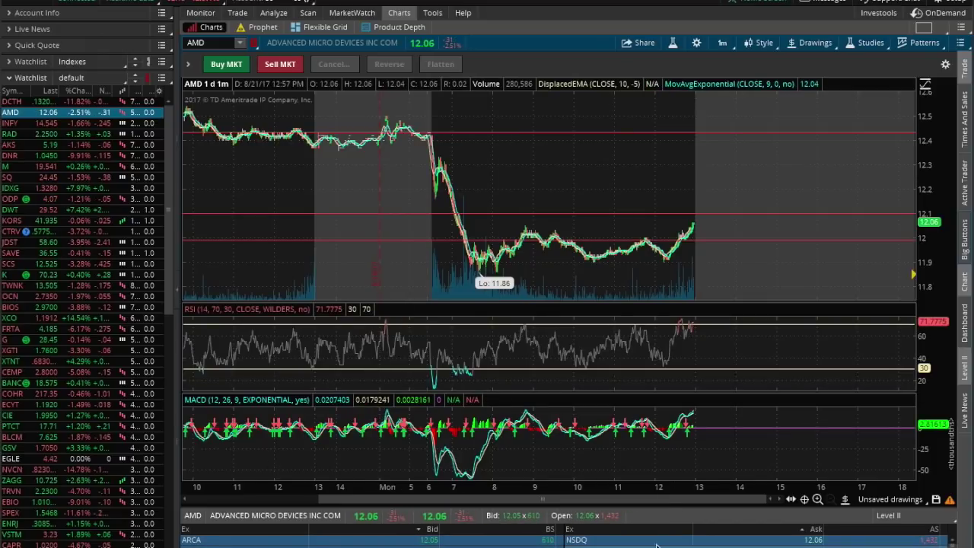
{"action": "left_click", "coordinate": [966, 70]}
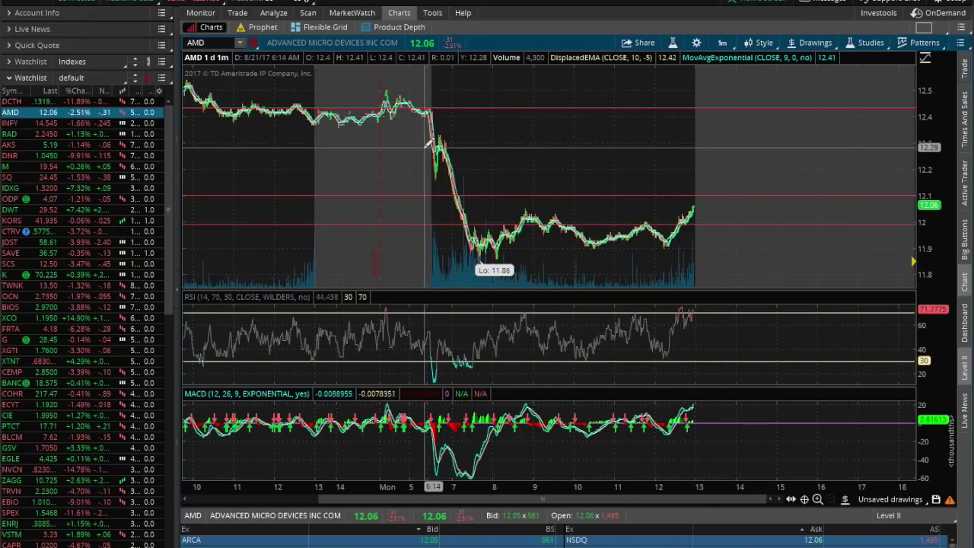
- Zoom the AMD chart into the session from about 6:14, restore the full view, and zoom in from that point again
{"action": "left_click_drag", "start_coordinate": [426, 144], "coordinate": [720, 169]}
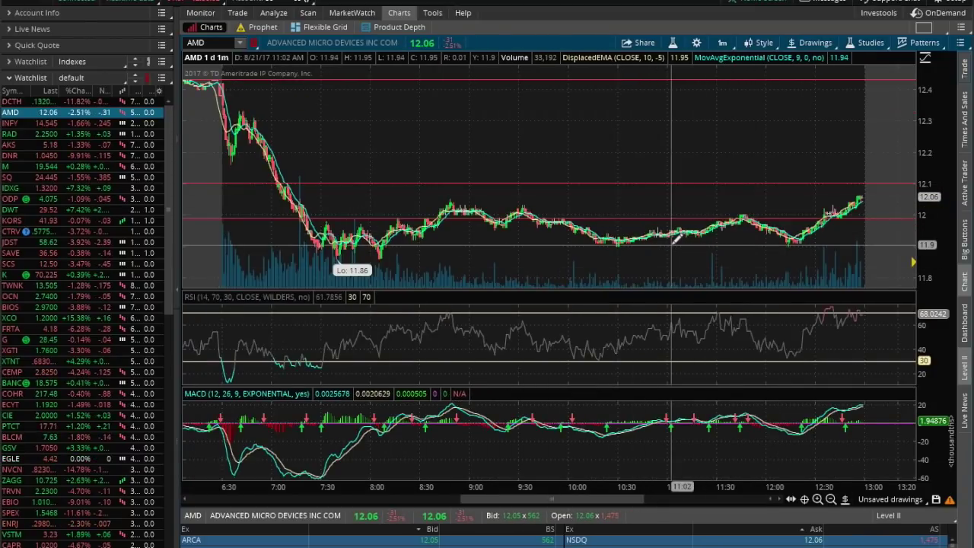
{"action": "left_click", "coordinate": [831, 499]}
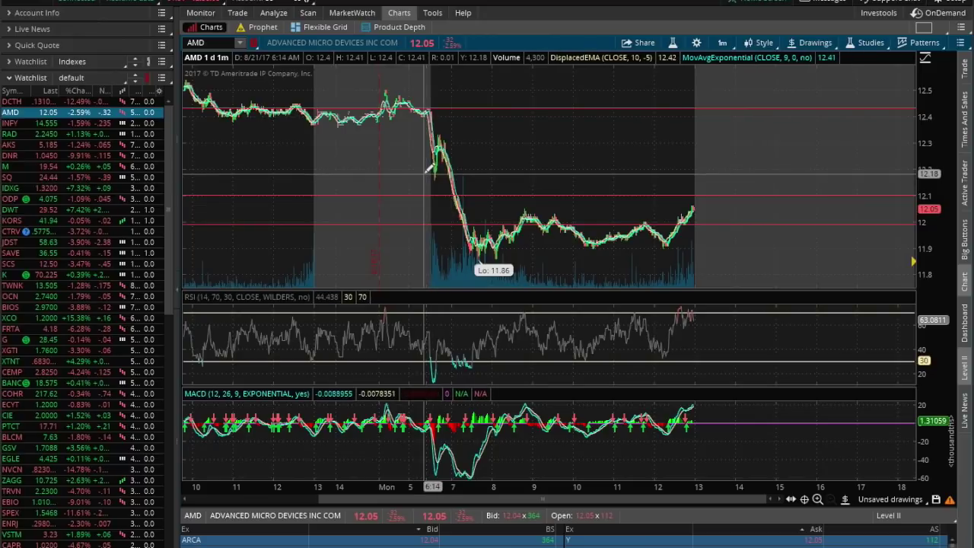
{"action": "mouse_move", "coordinate": [429, 172]}
{"action": "left_mouse_down"}
{"action": "mouse_move", "coordinate": [472, 163]}
{"action": "mouse_move", "coordinate": [528, 185]}
{"action": "mouse_move", "coordinate": [592, 170]}
{"action": "left_mouse_up"}
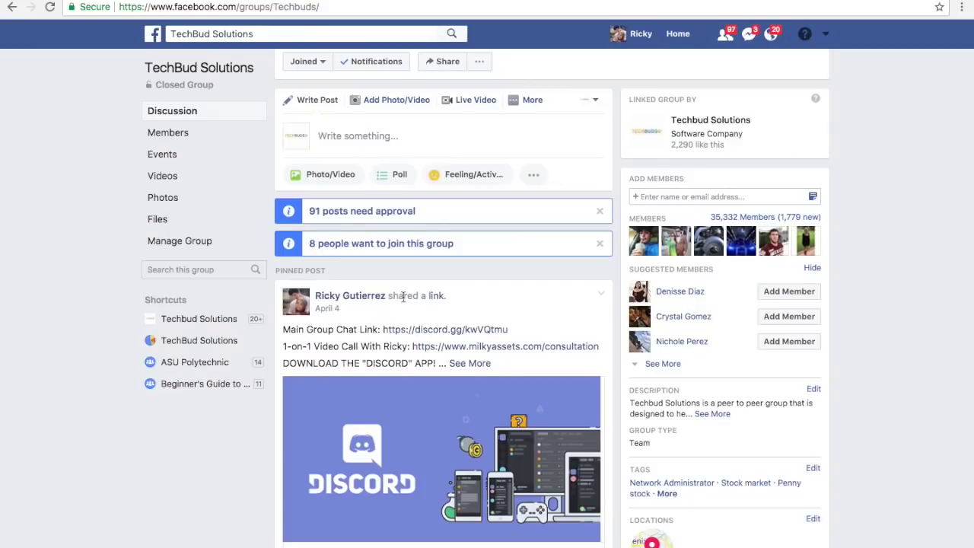
- Look over the TechBud Solutions Facebook group page, including its banner, member section and pinned Discord post
{"action": "scroll", "coordinate": [403, 297], "scroll_direction": "up", "scroll_amount": 3}
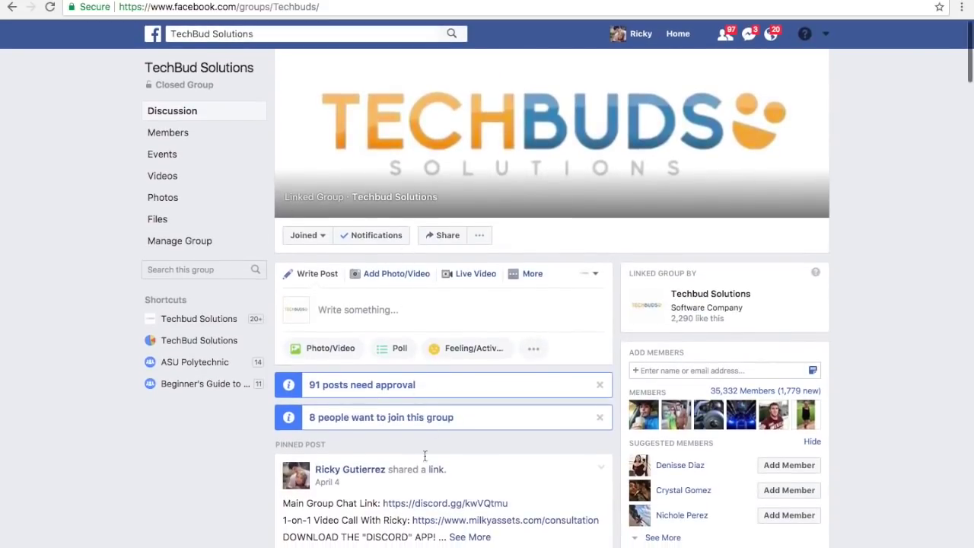
{"action": "scroll", "coordinate": [418, 410], "scroll_direction": "down", "scroll_amount": 3}
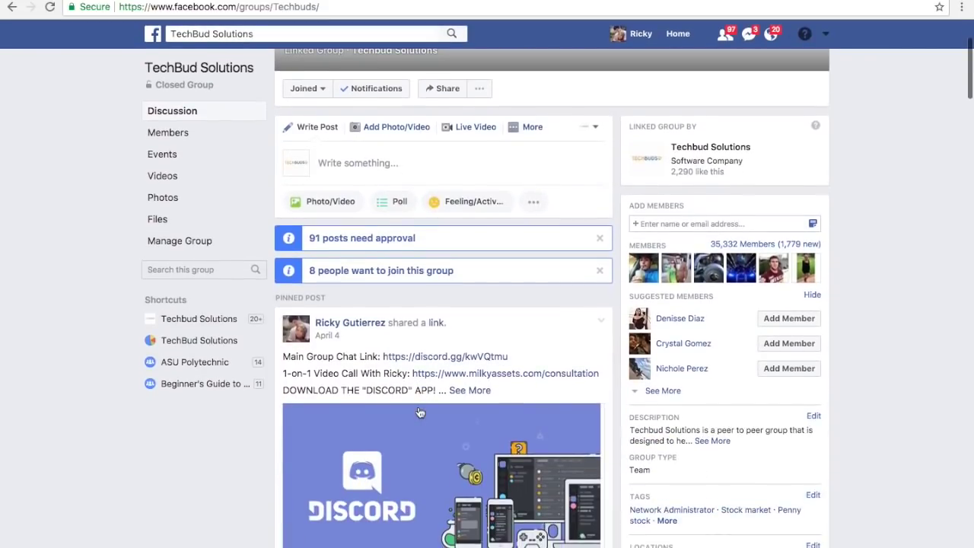
{"action": "scroll", "coordinate": [420, 411], "scroll_direction": "up", "scroll_amount": 3}
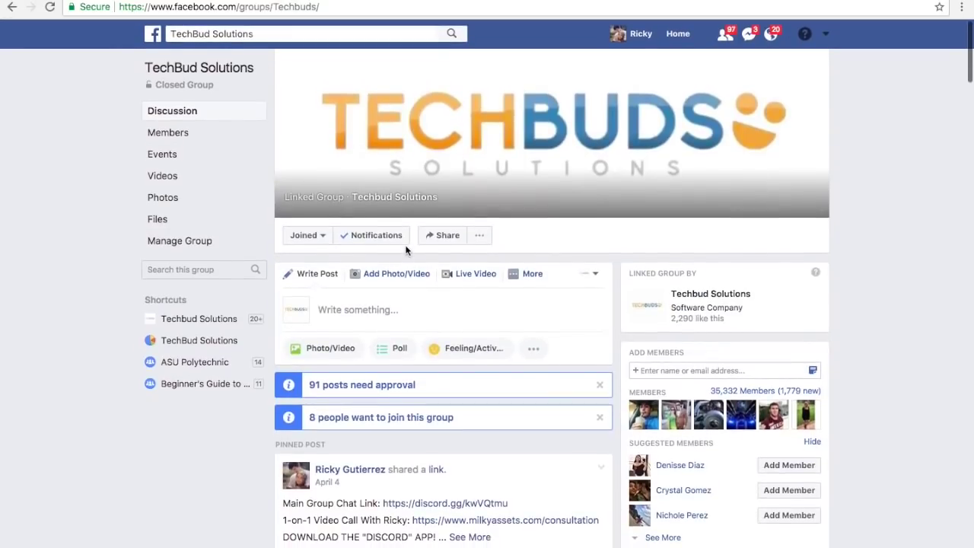
{"action": "scroll", "coordinate": [577, 339], "scroll_direction": "down", "scroll_amount": 2}
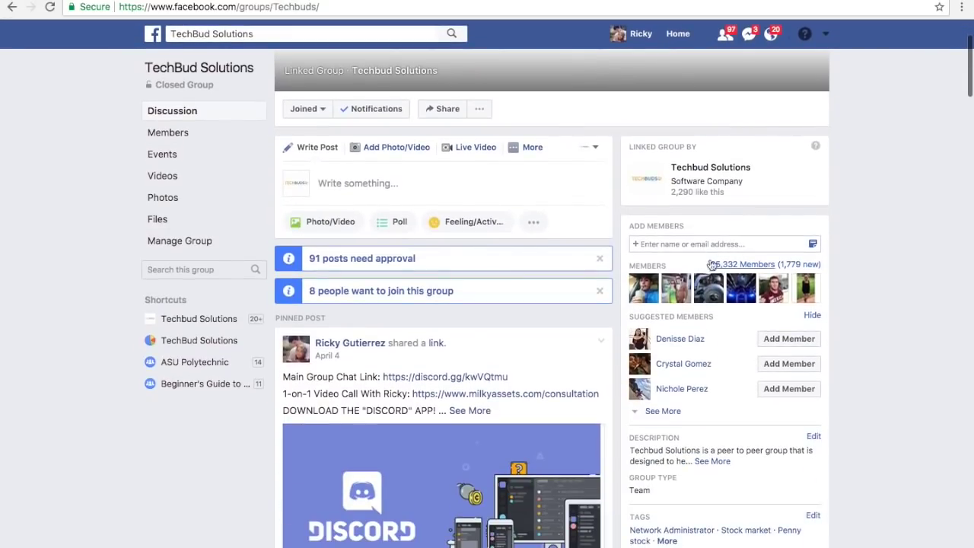
{"action": "scroll", "coordinate": [471, 257], "scroll_direction": "up", "scroll_amount": 3}
{"action": "scroll", "coordinate": [473, 255], "scroll_direction": "down", "scroll_amount": 5}
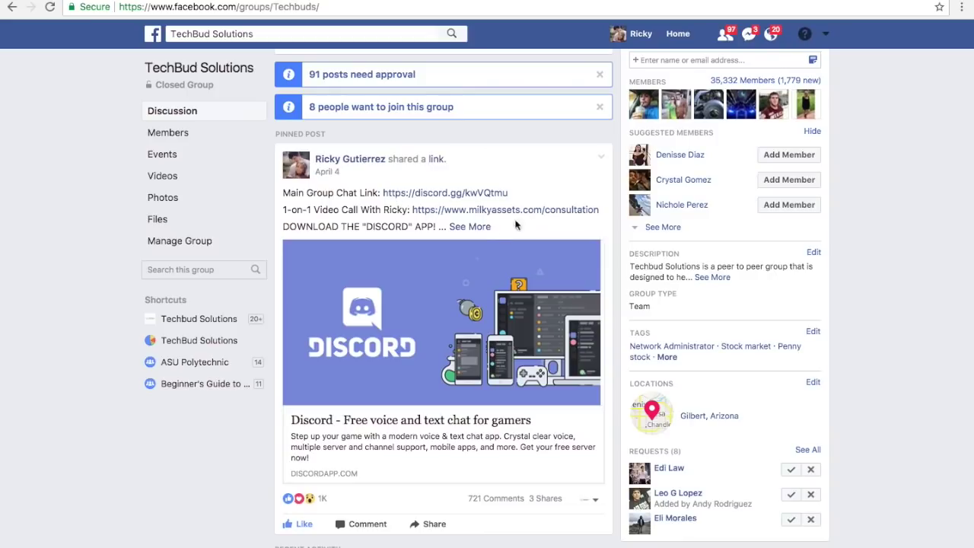
- Expand the group's pinned post and read its chat links, stock post format and chatroom rules, plus the recent activity below
{"action": "left_click", "coordinate": [471, 227]}
{"action": "scroll", "coordinate": [473, 228], "scroll_direction": "down", "scroll_amount": 1}
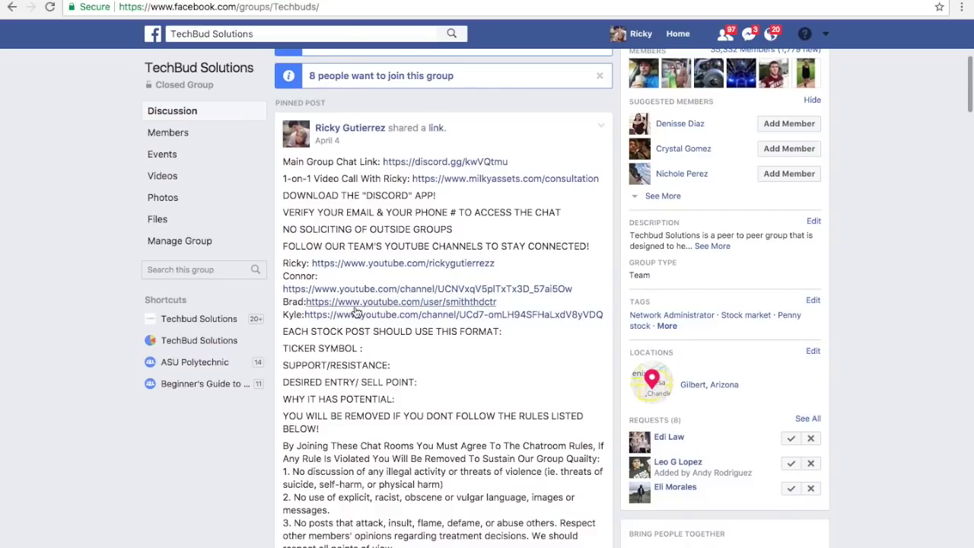
{"action": "scroll", "coordinate": [312, 331], "scroll_direction": "down", "scroll_amount": 1}
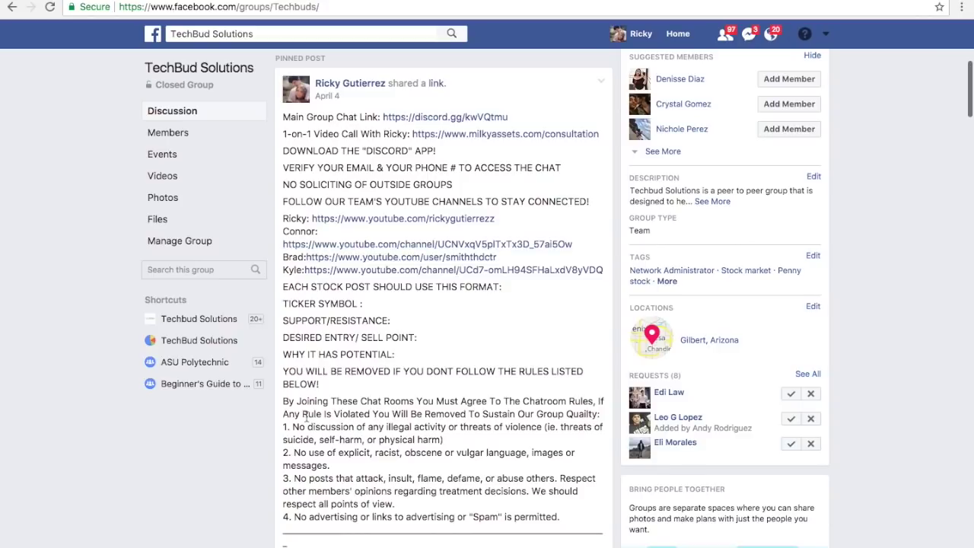
{"action": "scroll", "coordinate": [325, 400], "scroll_direction": "down", "scroll_amount": 3}
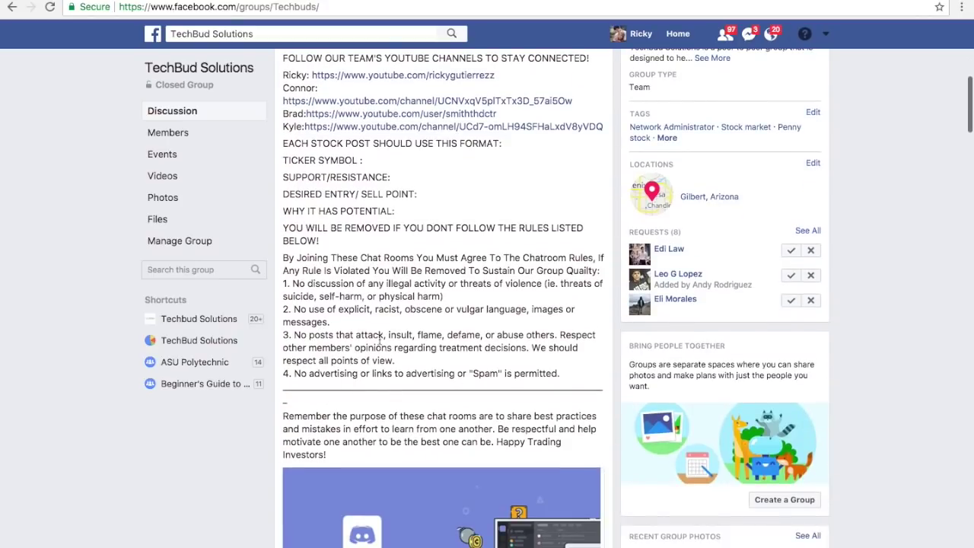
{"action": "scroll", "coordinate": [379, 340], "scroll_direction": "down", "scroll_amount": 10}
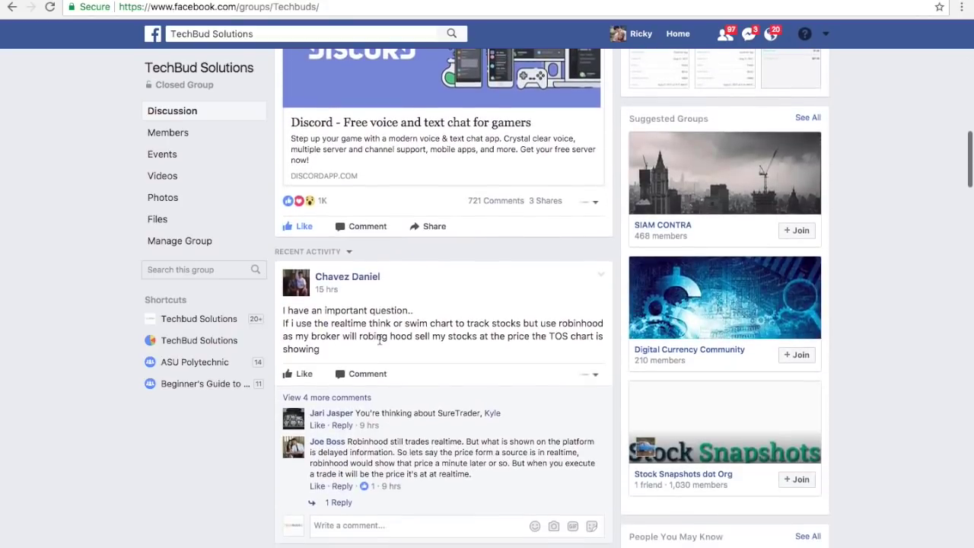
{"action": "scroll", "coordinate": [380, 339], "scroll_direction": "down", "scroll_amount": 5}
{"action": "scroll", "coordinate": [380, 340], "scroll_direction": "up", "scroll_amount": 15}
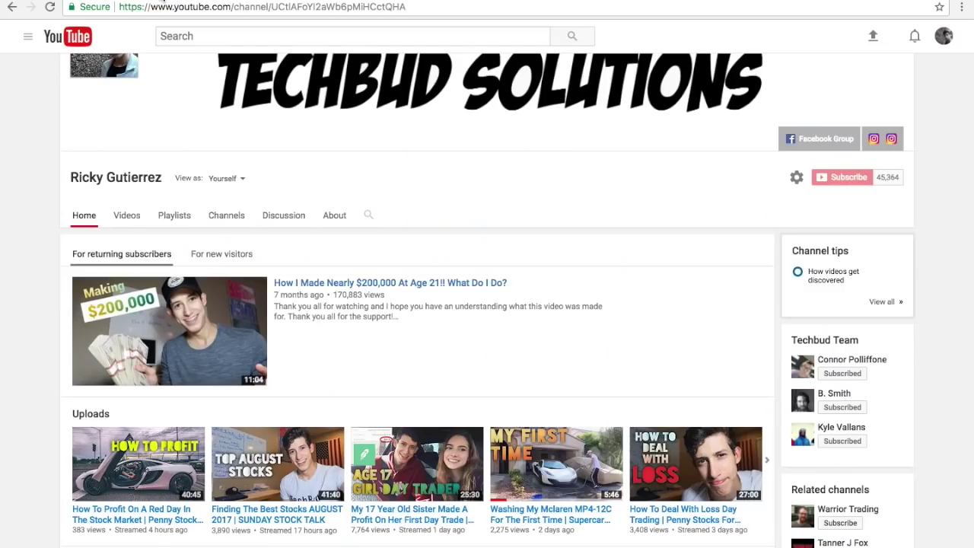
- Look over the TechBud Solutions YouTube channel page, including its banner links, uploads and Techbud Team list
{"action": "scroll", "coordinate": [407, 213], "scroll_direction": "up", "scroll_amount": 2}
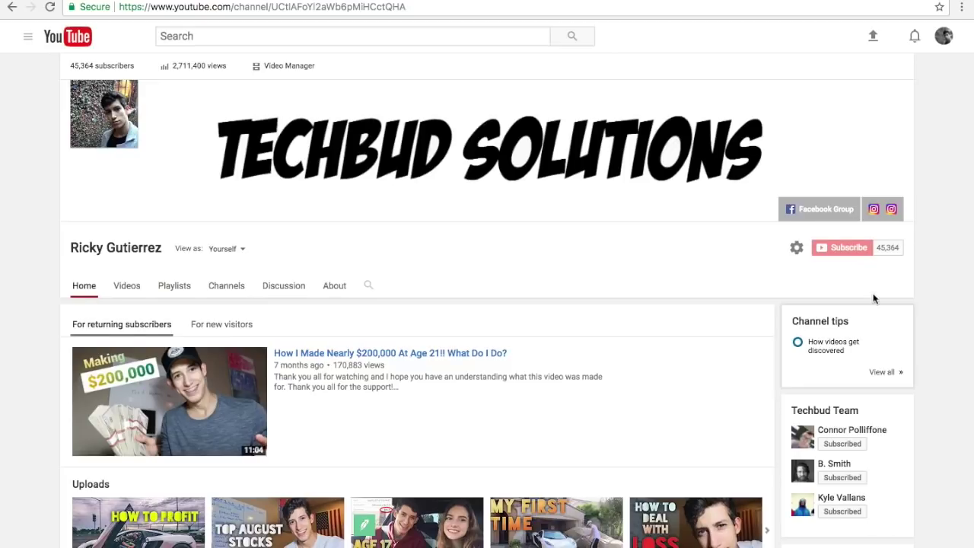
{"action": "scroll", "coordinate": [875, 304], "scroll_direction": "down", "scroll_amount": 3}
{"action": "scroll", "coordinate": [877, 312], "scroll_direction": "down", "scroll_amount": 1}
{"action": "scroll", "coordinate": [826, 160], "scroll_direction": "up", "scroll_amount": 4}
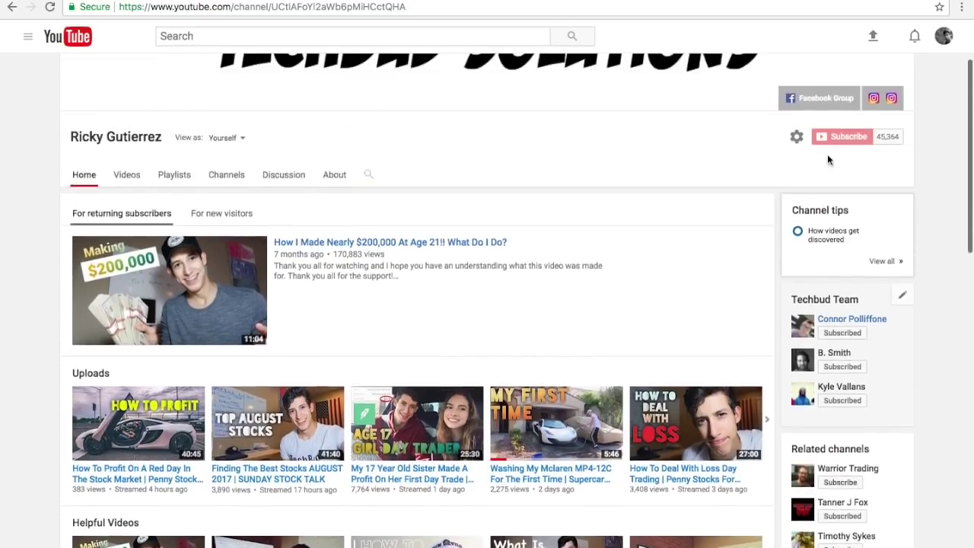